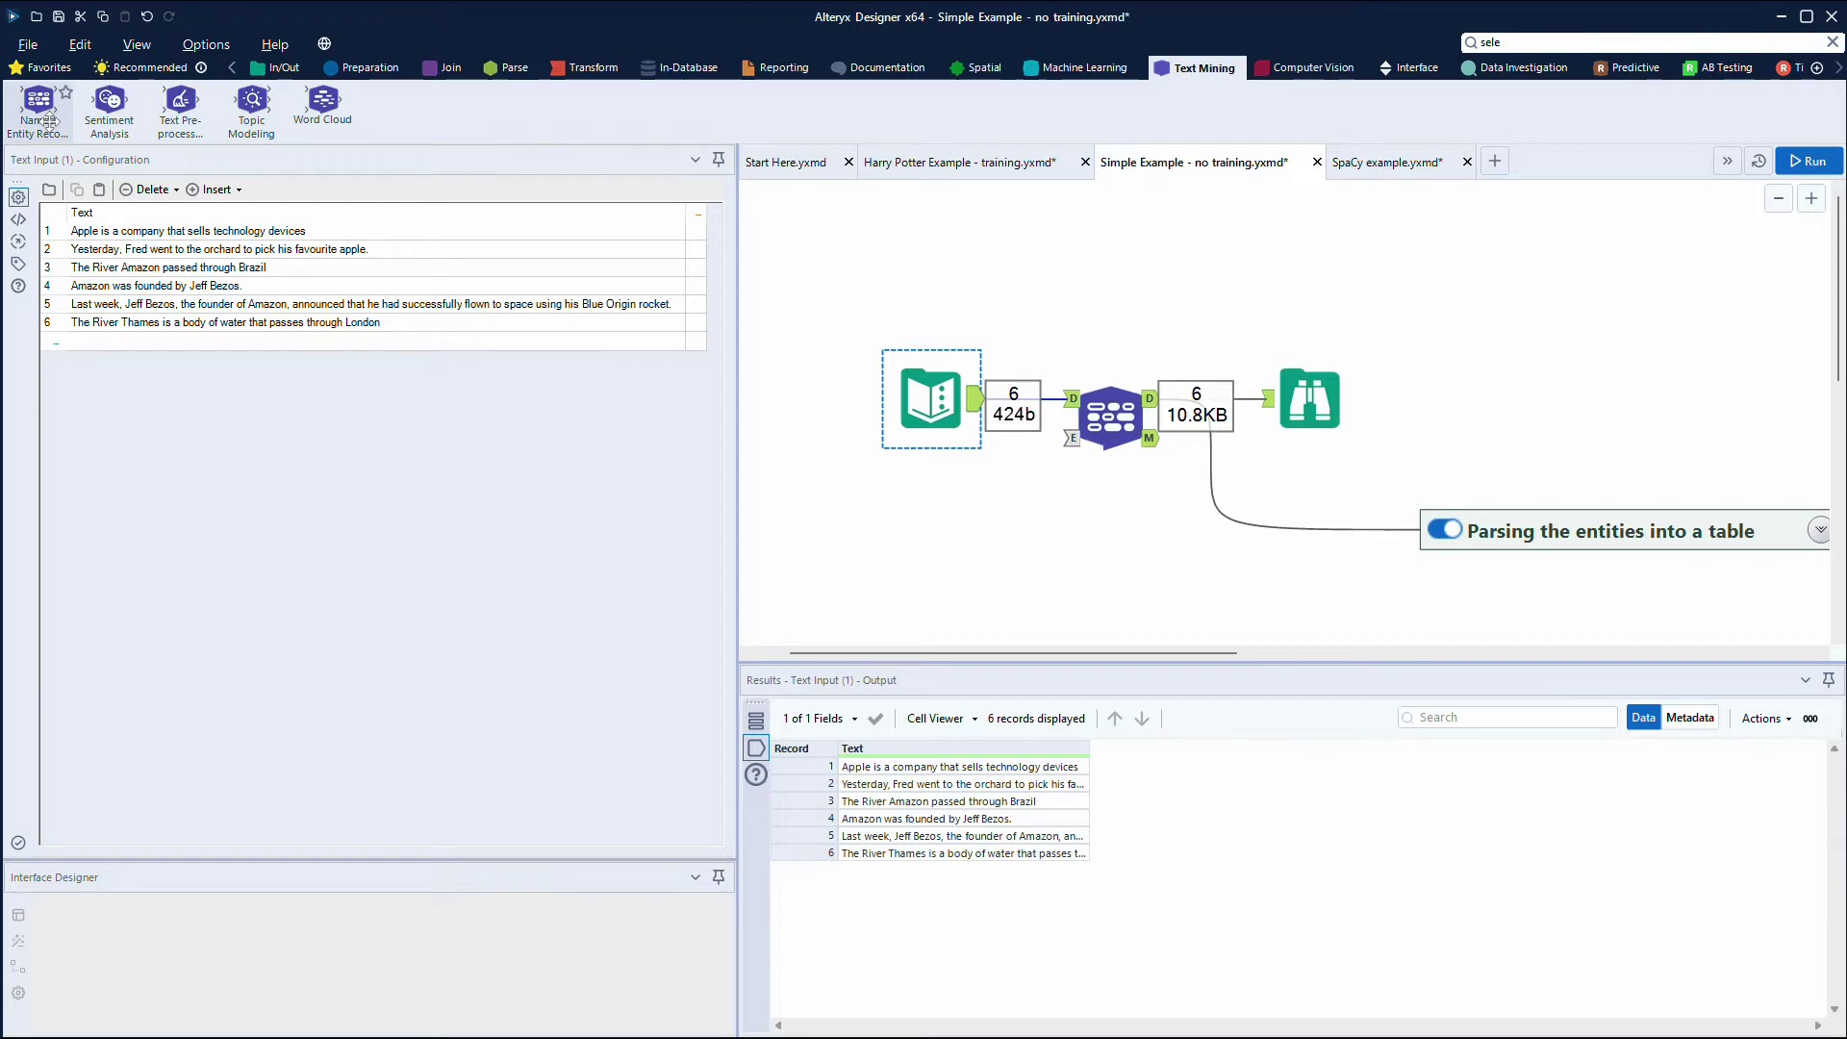
- Show the Named Entity Recognition settings: English language, Text column, new-entity training off
right_click(50, 123)
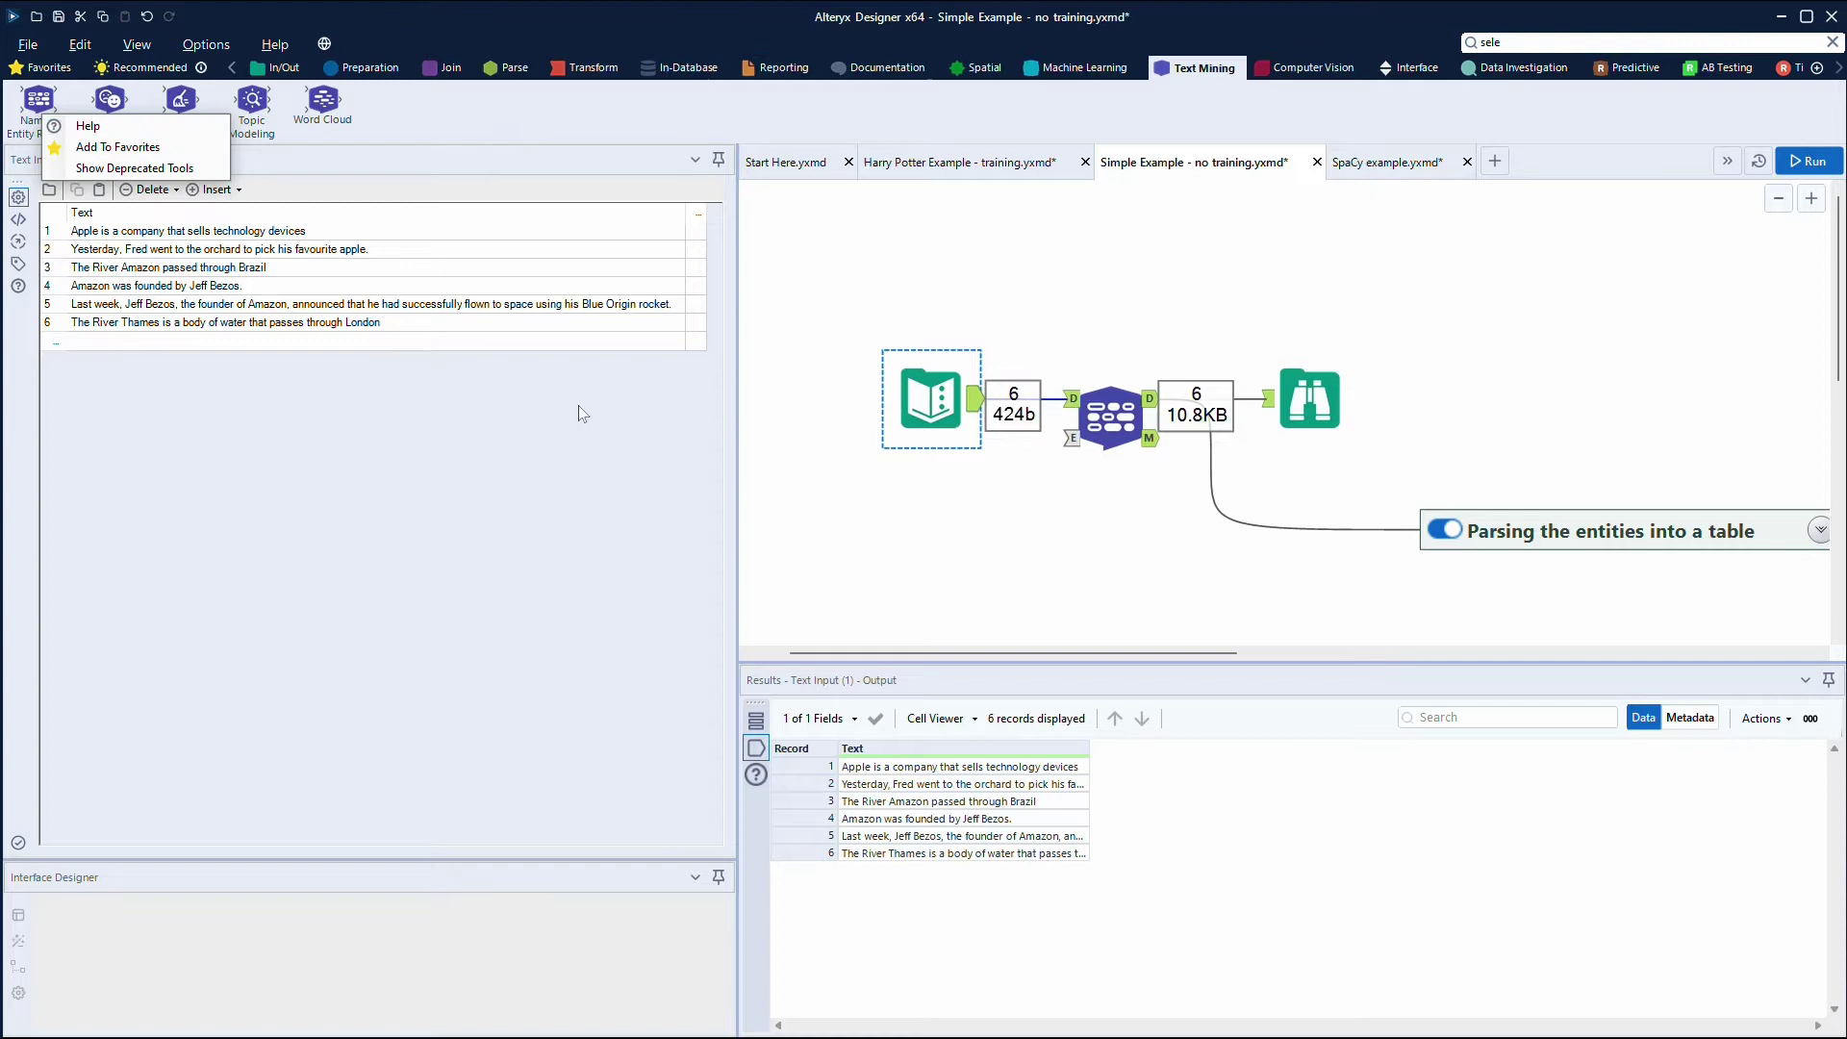
left_click(1079, 421)
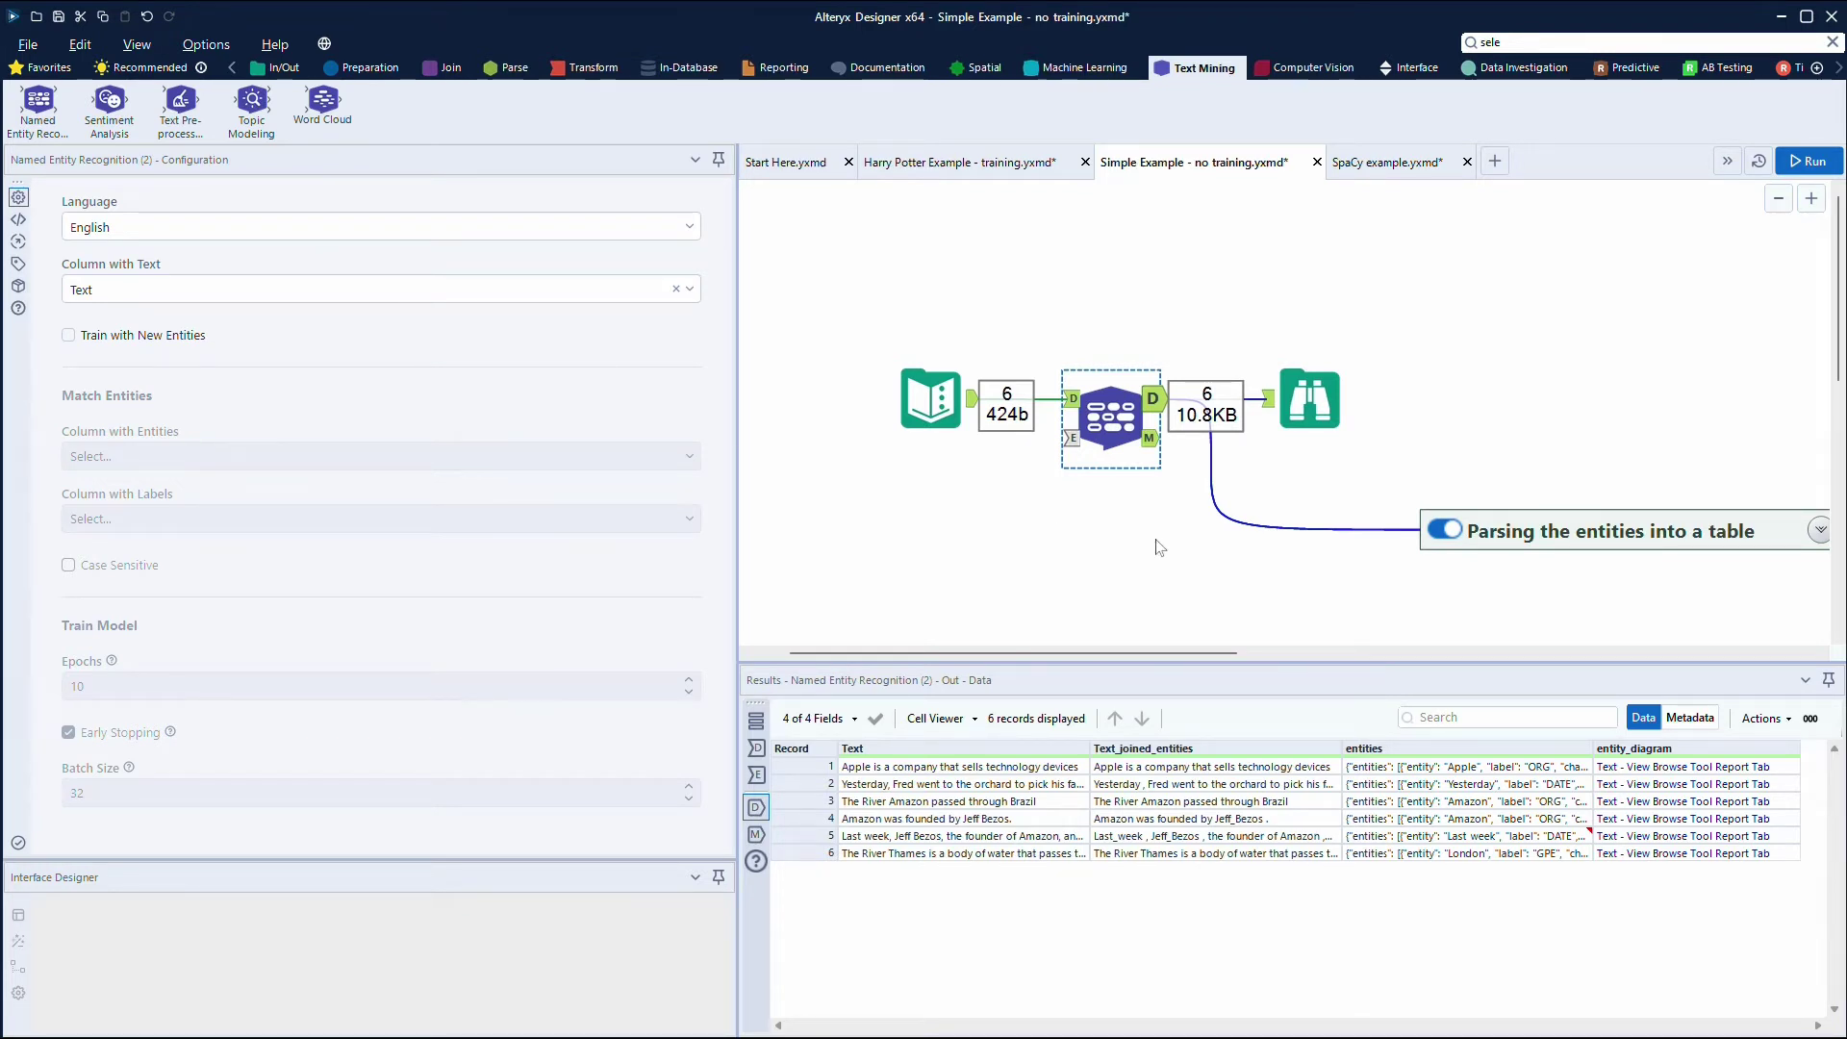
- Display the entity diagram tagging the six sentences' ORG, PERSON, DATE and GPE entities, e.g. Apple ORG
left_click(1307, 414)
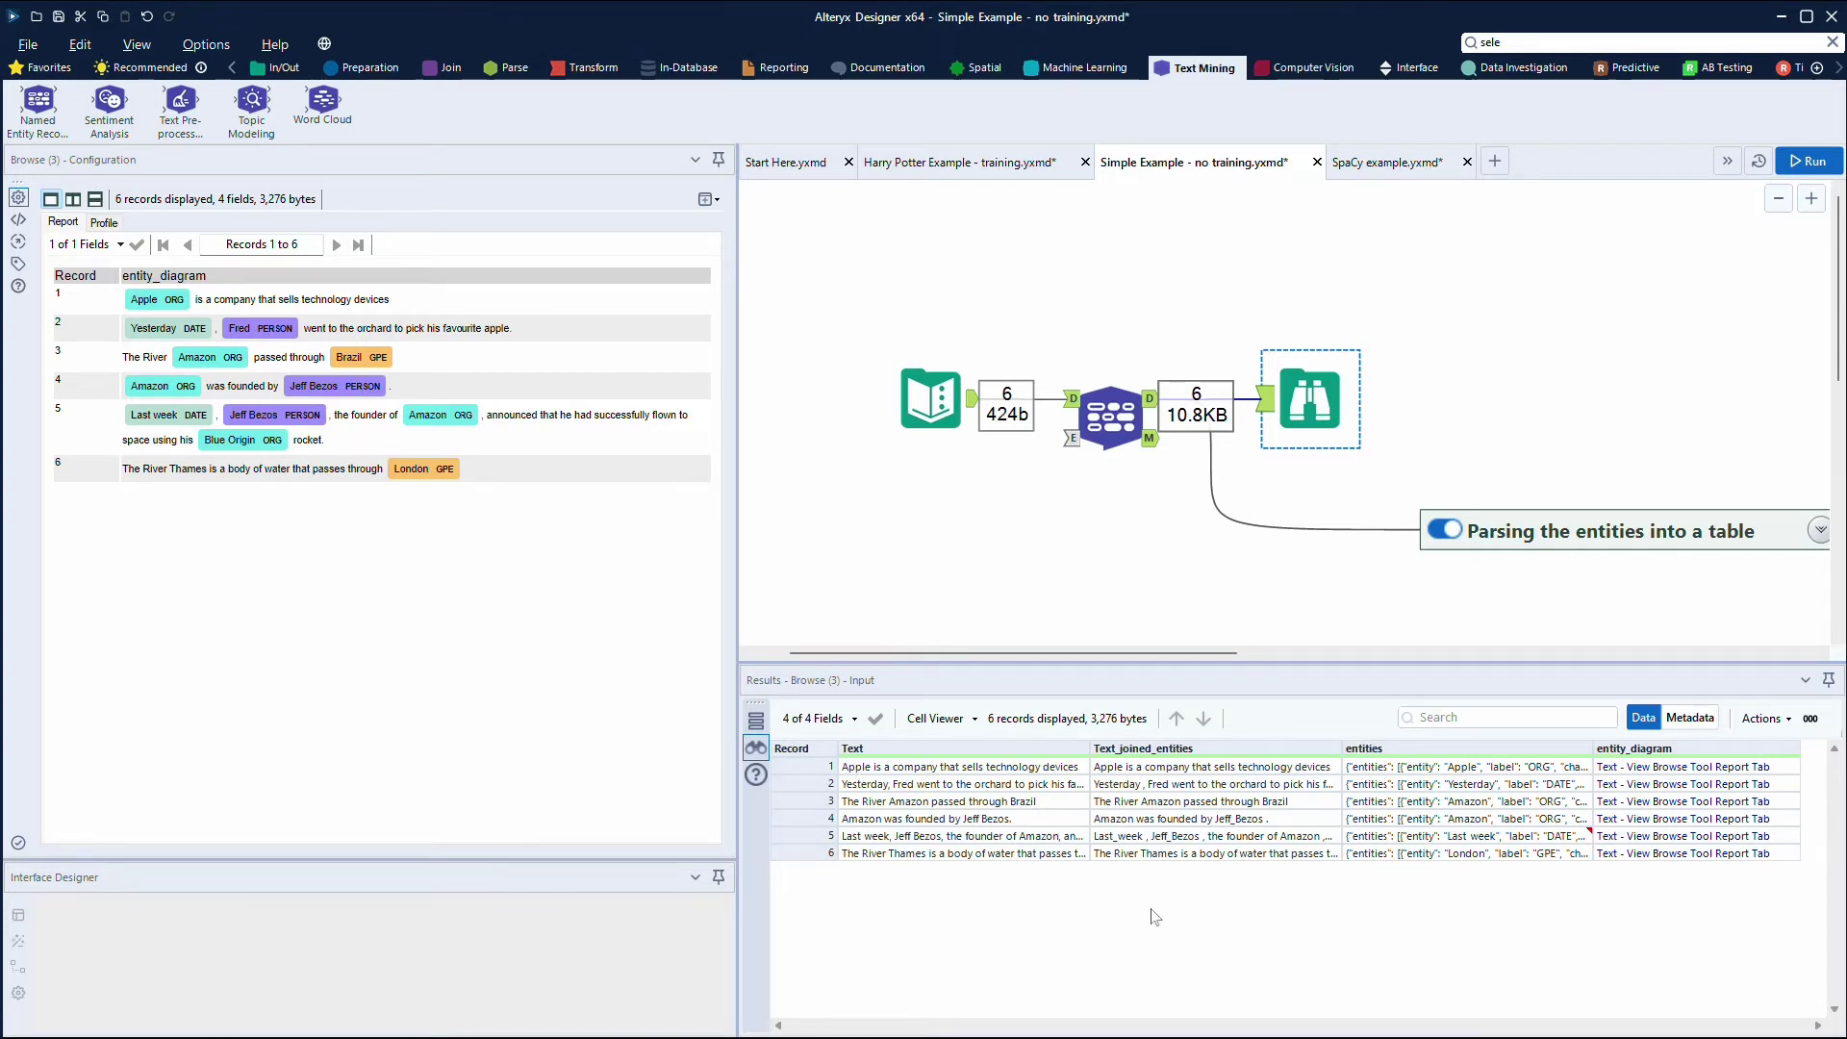
- Toggle the entity-parsing container off and on, expand it, and zoom out to fit it
left_click(1444, 530)
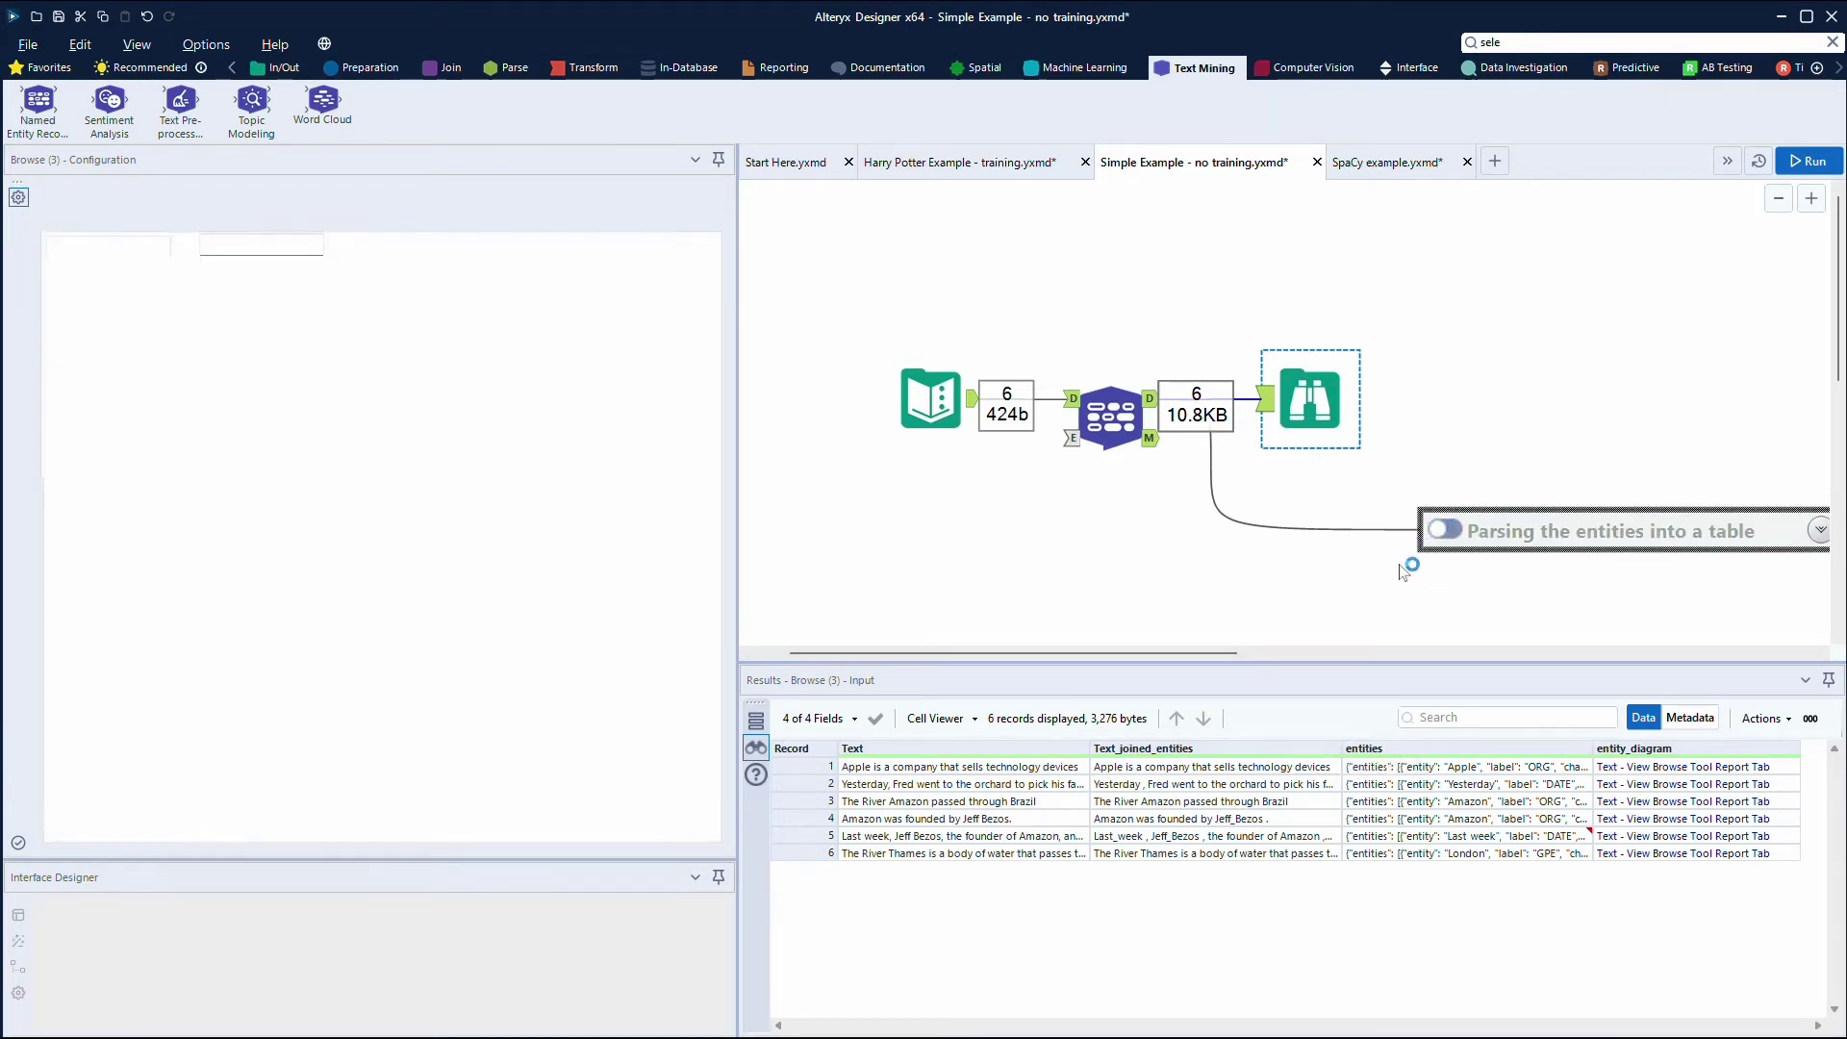
left_click(1444, 530)
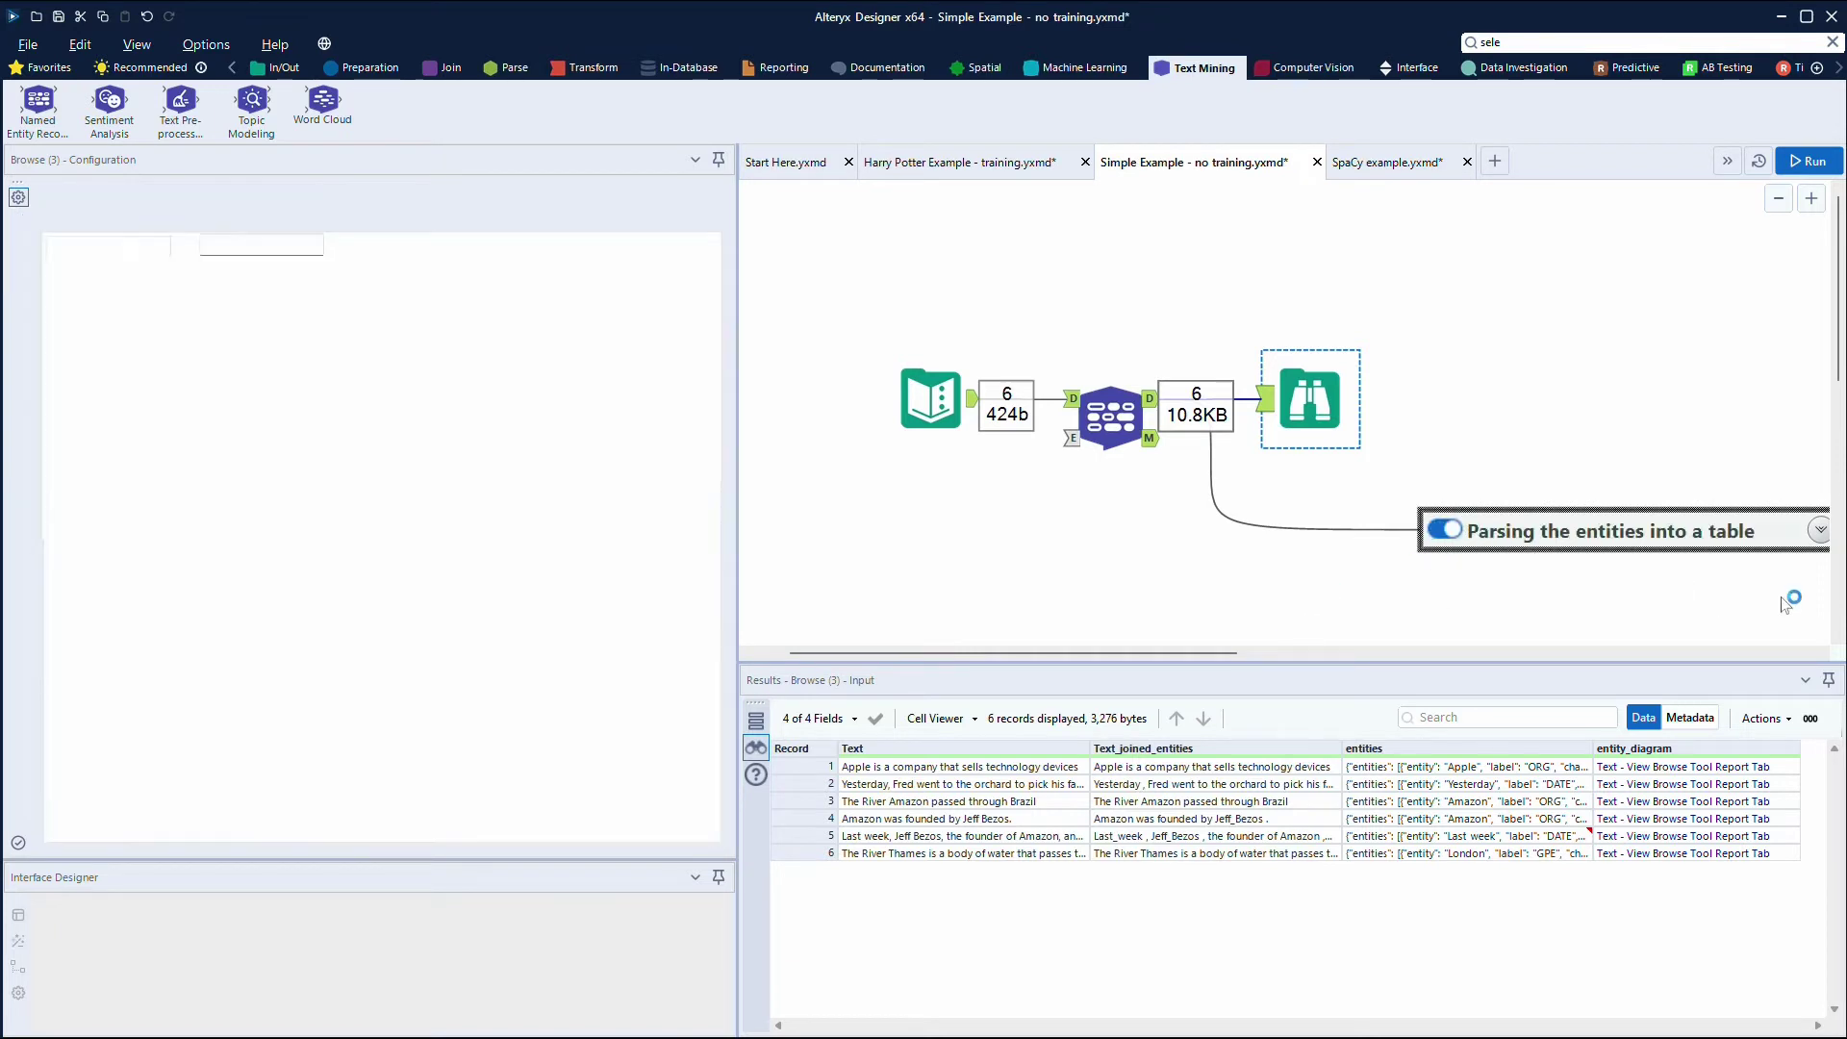
left_click(1818, 533)
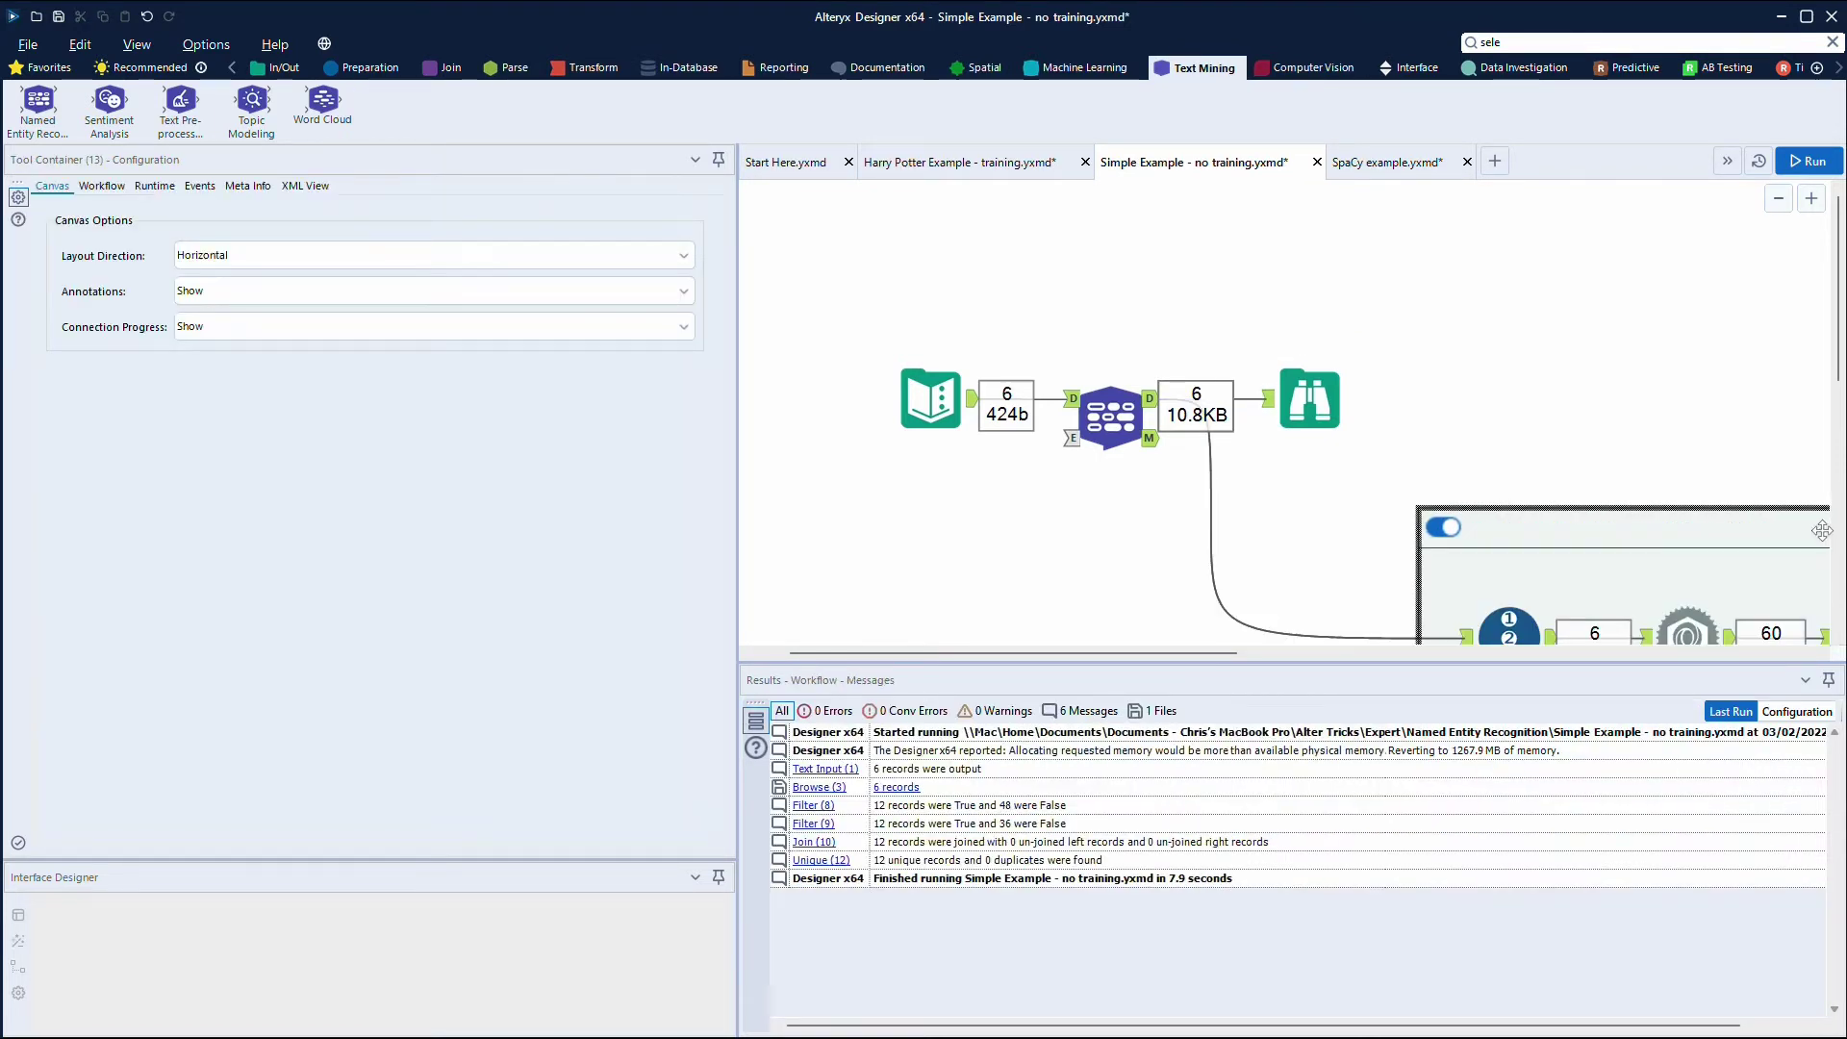
left_click_drag(1145, 652, 1453, 649)
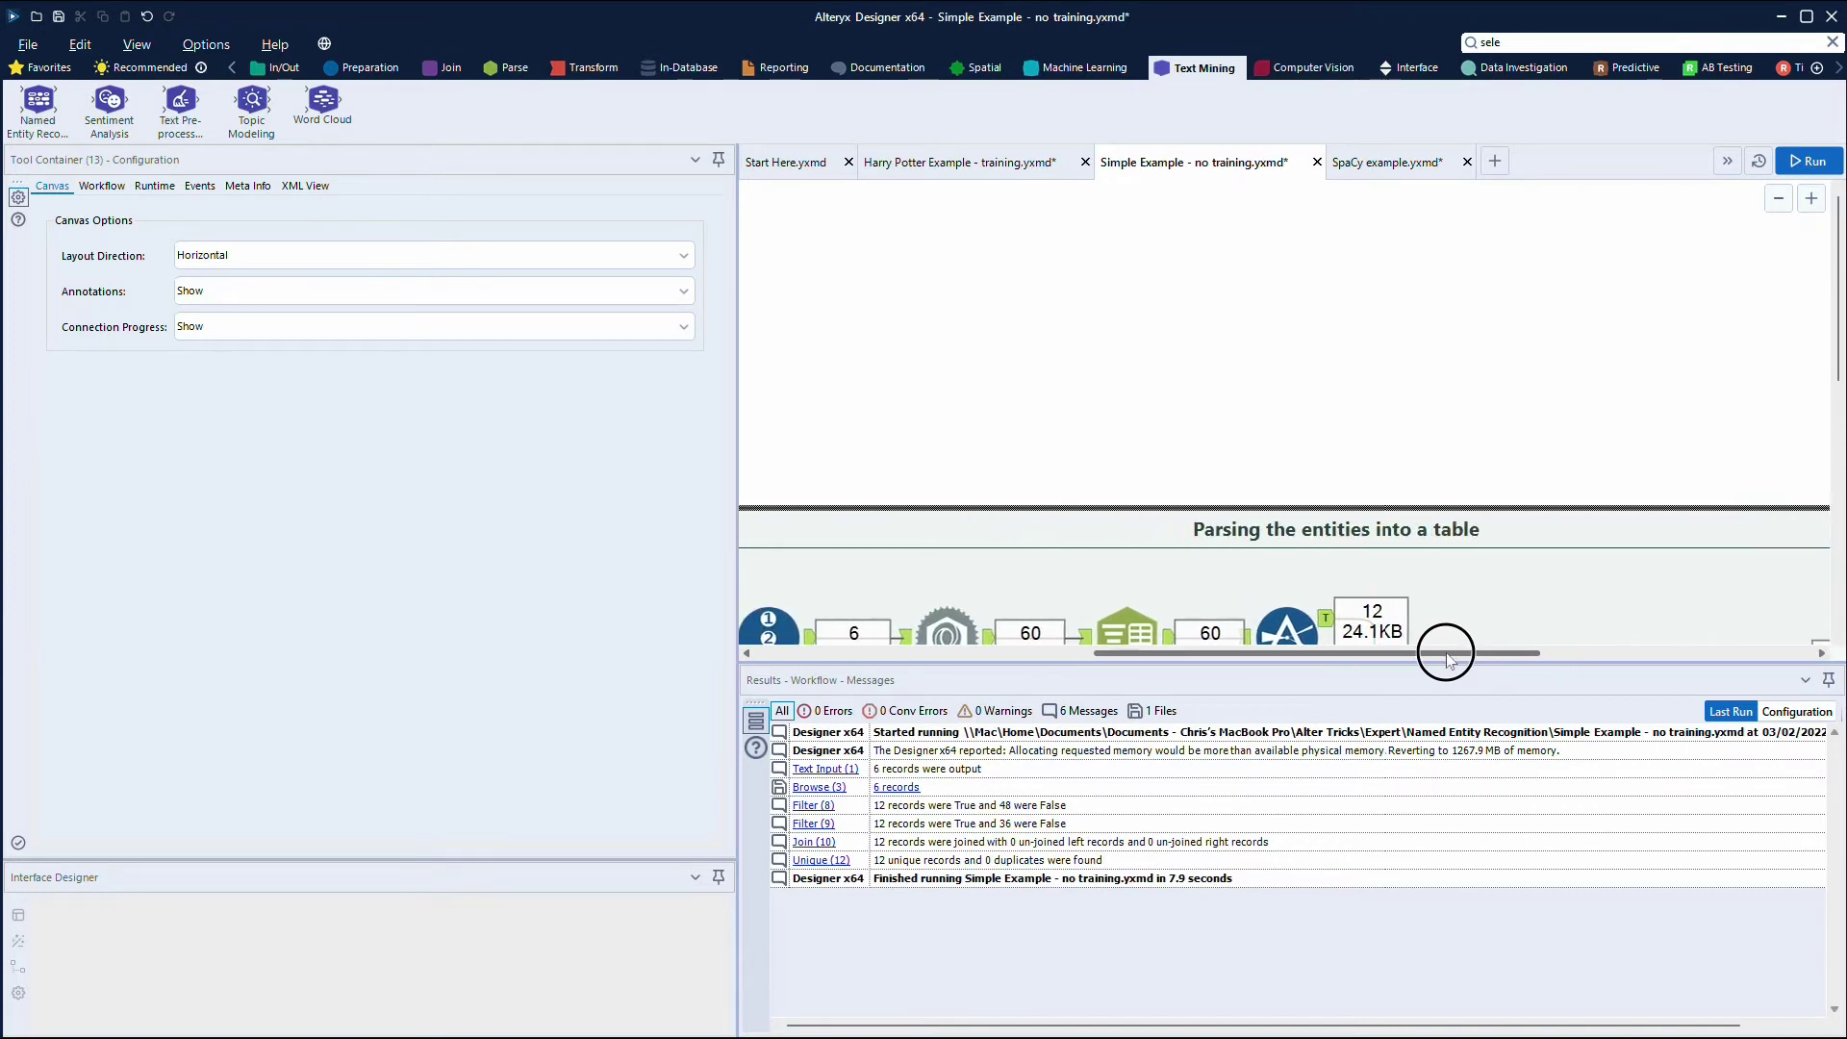
left_click(1780, 202)
left_click(1779, 202)
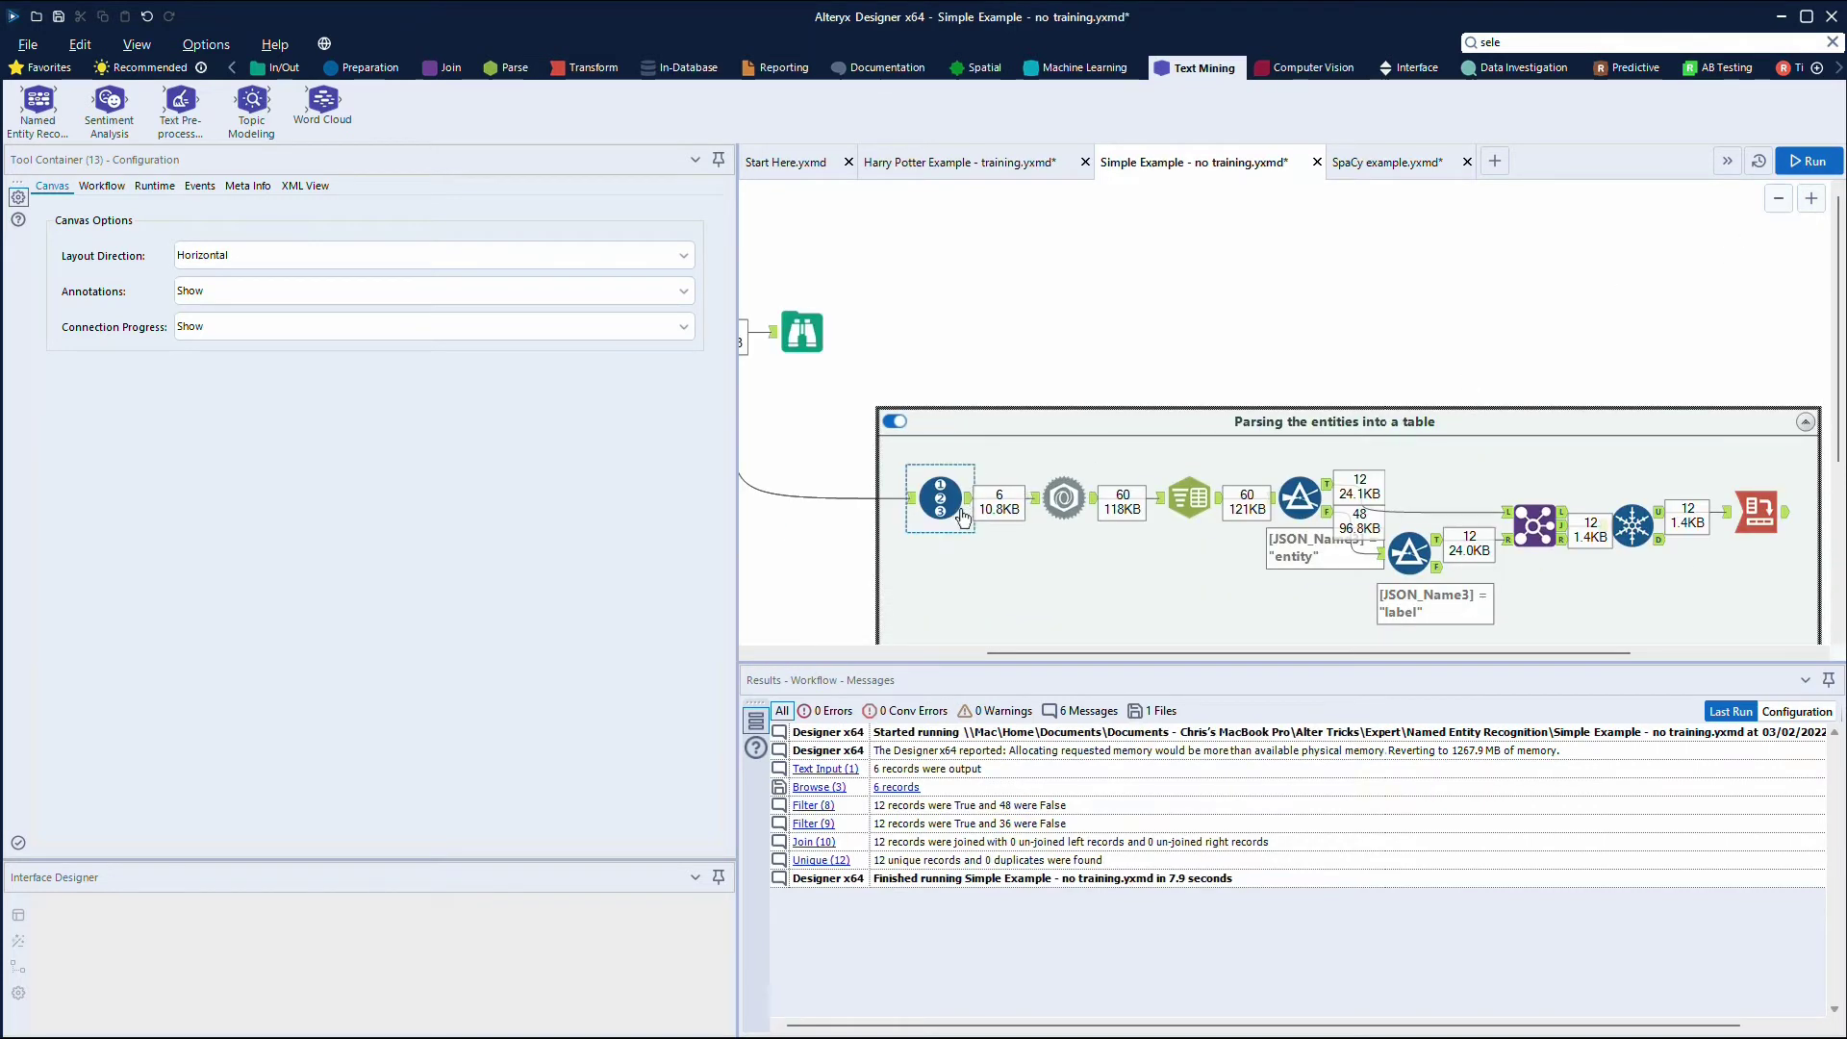
- Step through the parsing tools to the DATE, GPE, ORG, PERSON cross-tab, then open the Harry Potter workflow
left_click(1061, 503)
left_click(1135, 590)
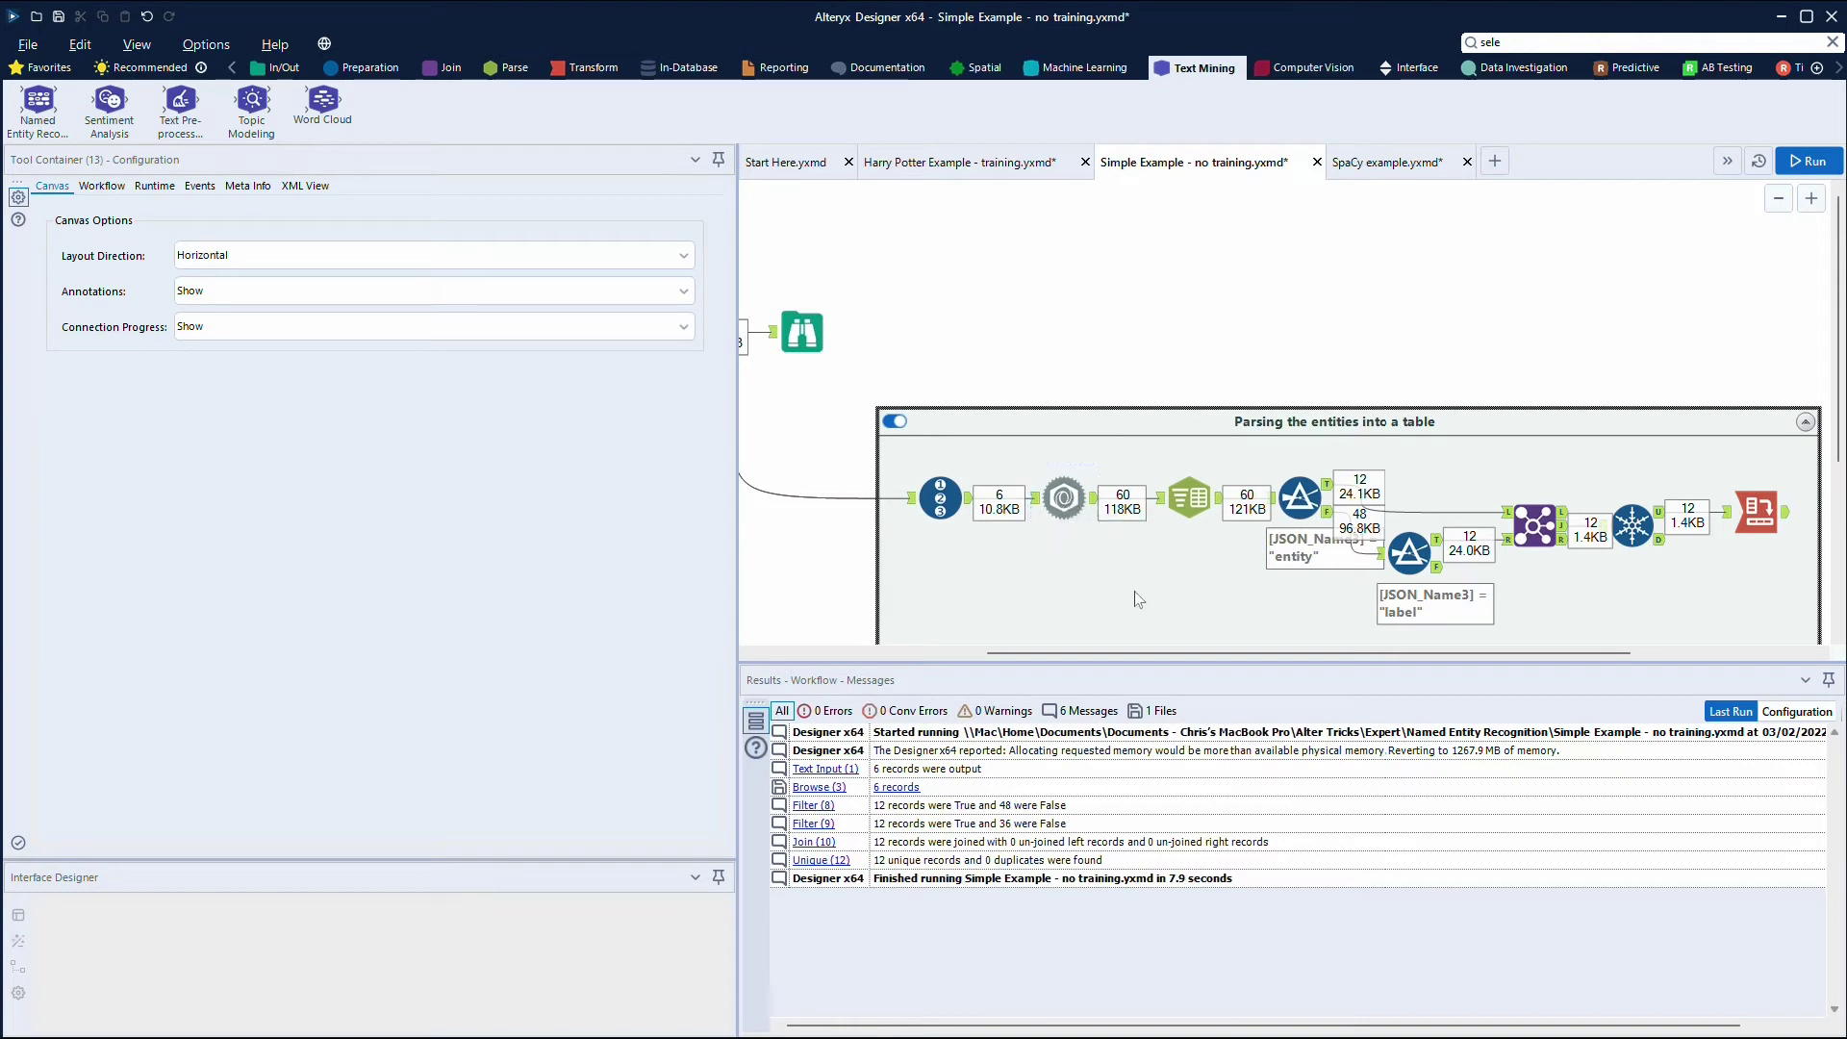
left_click(1186, 520)
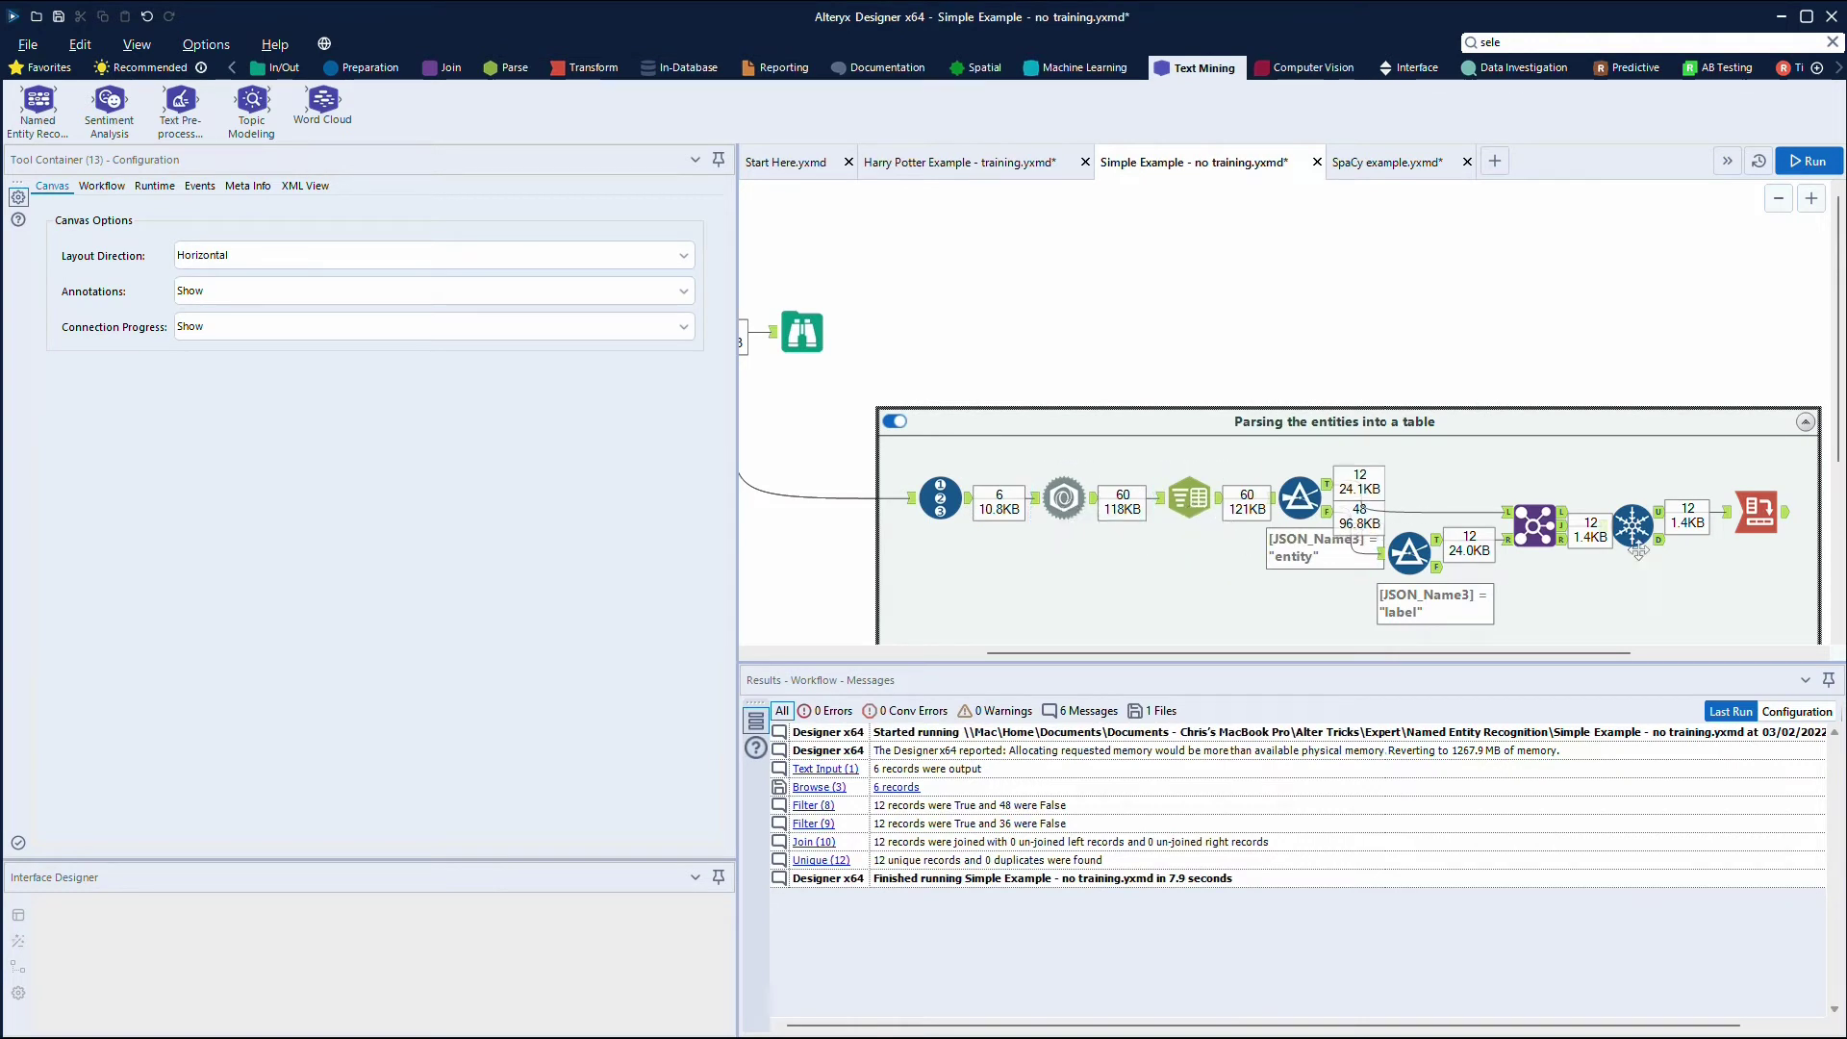
left_click(1755, 515)
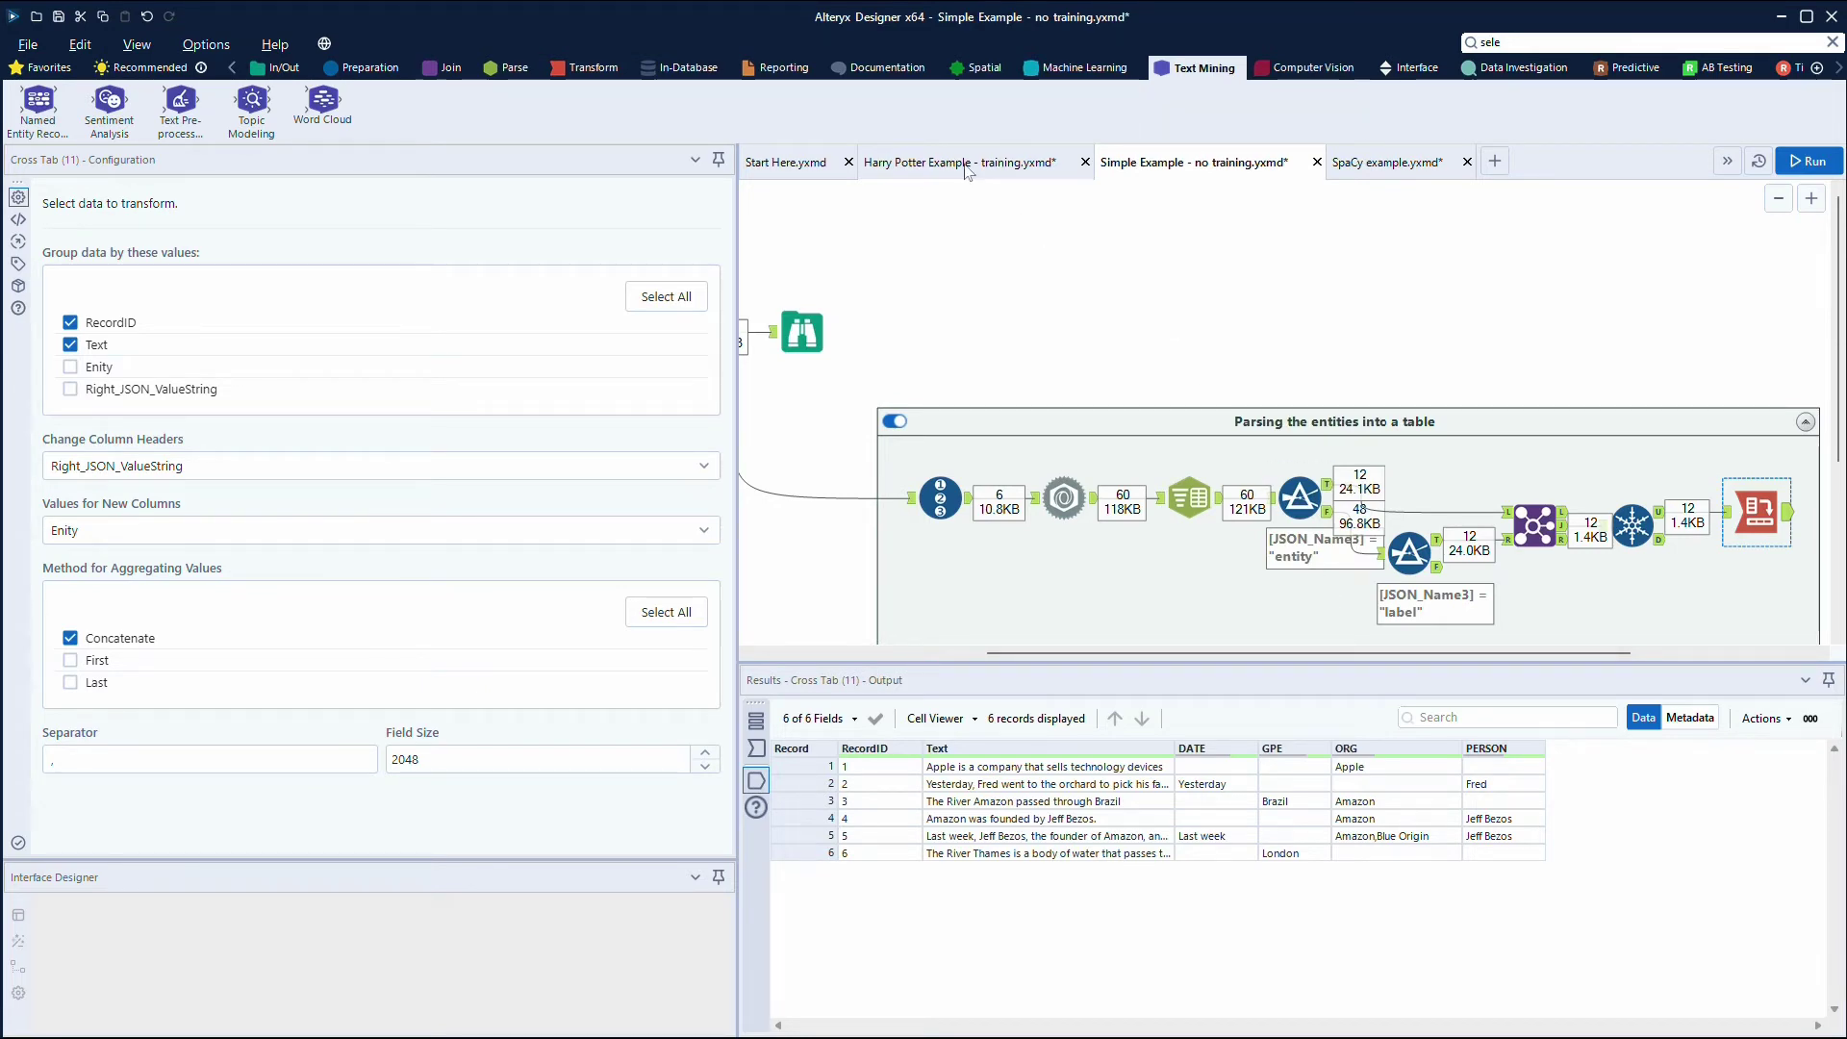
left_click(967, 165)
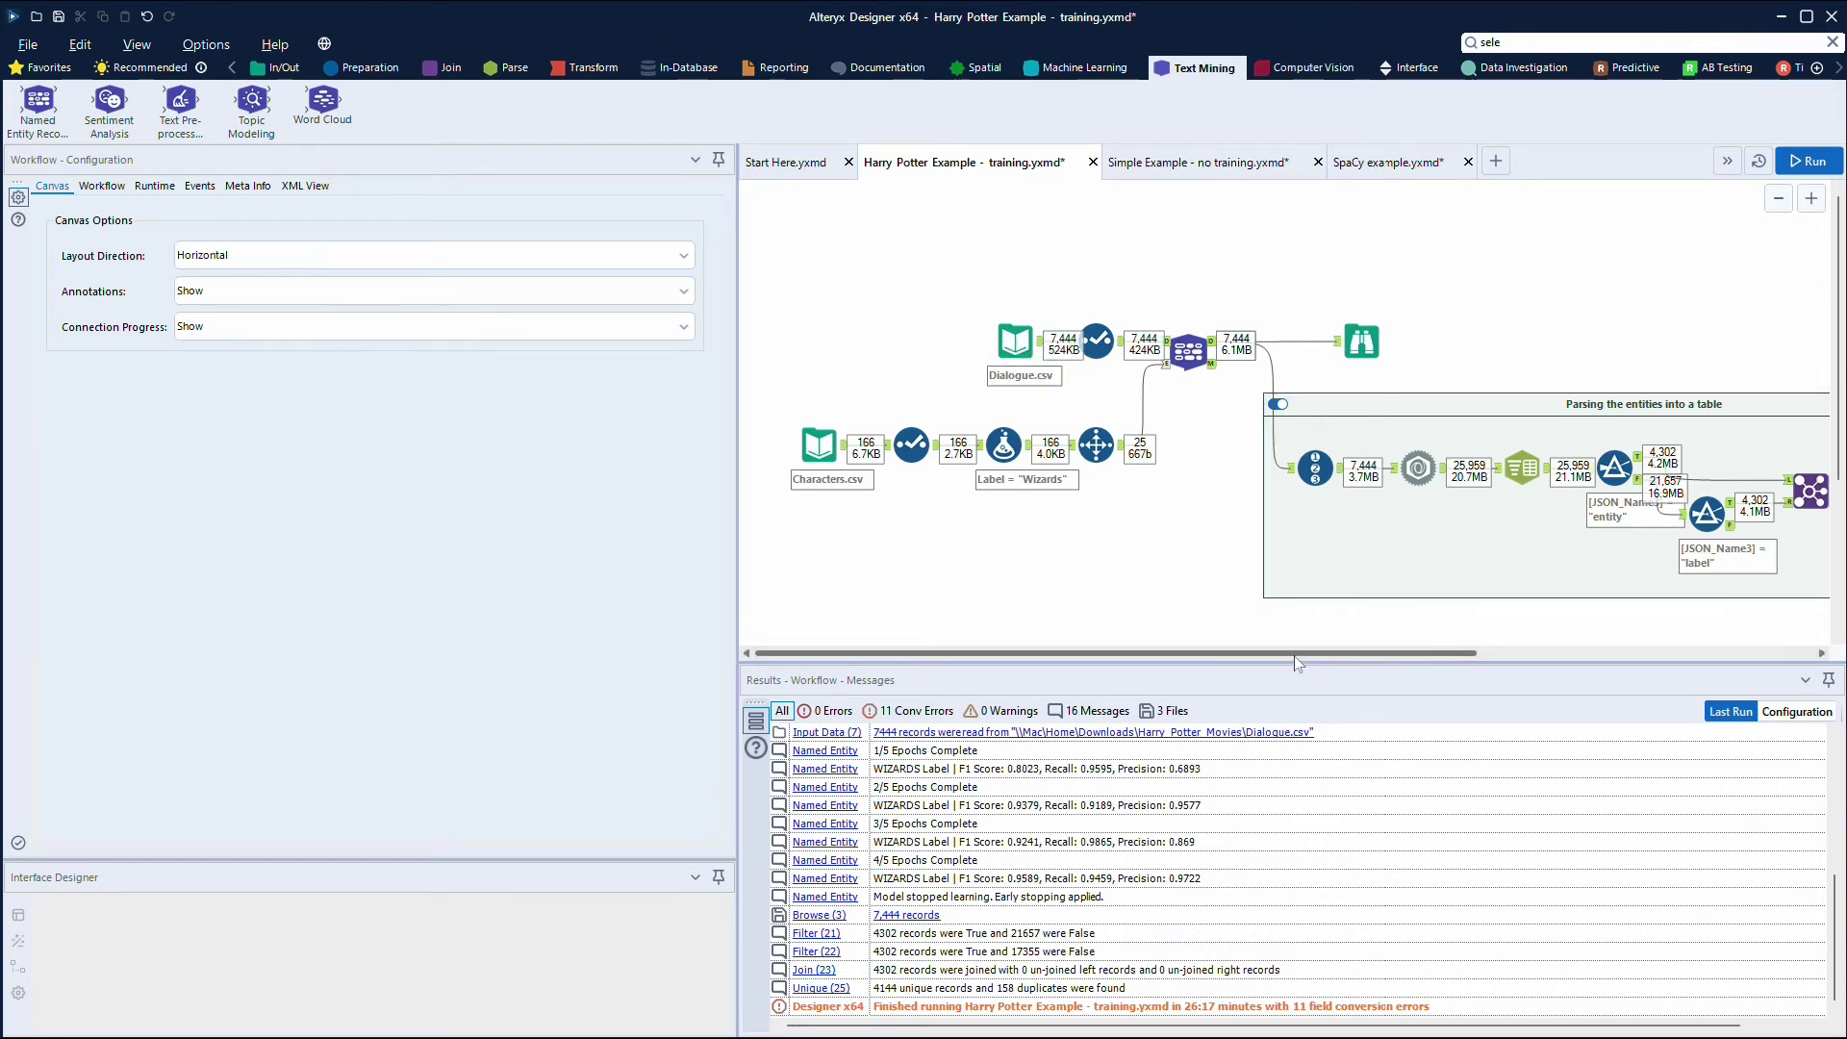
- Collapse the Harry Potter 'Parsing the entities into a table' container
left_click_drag(1296, 647, 1484, 645)
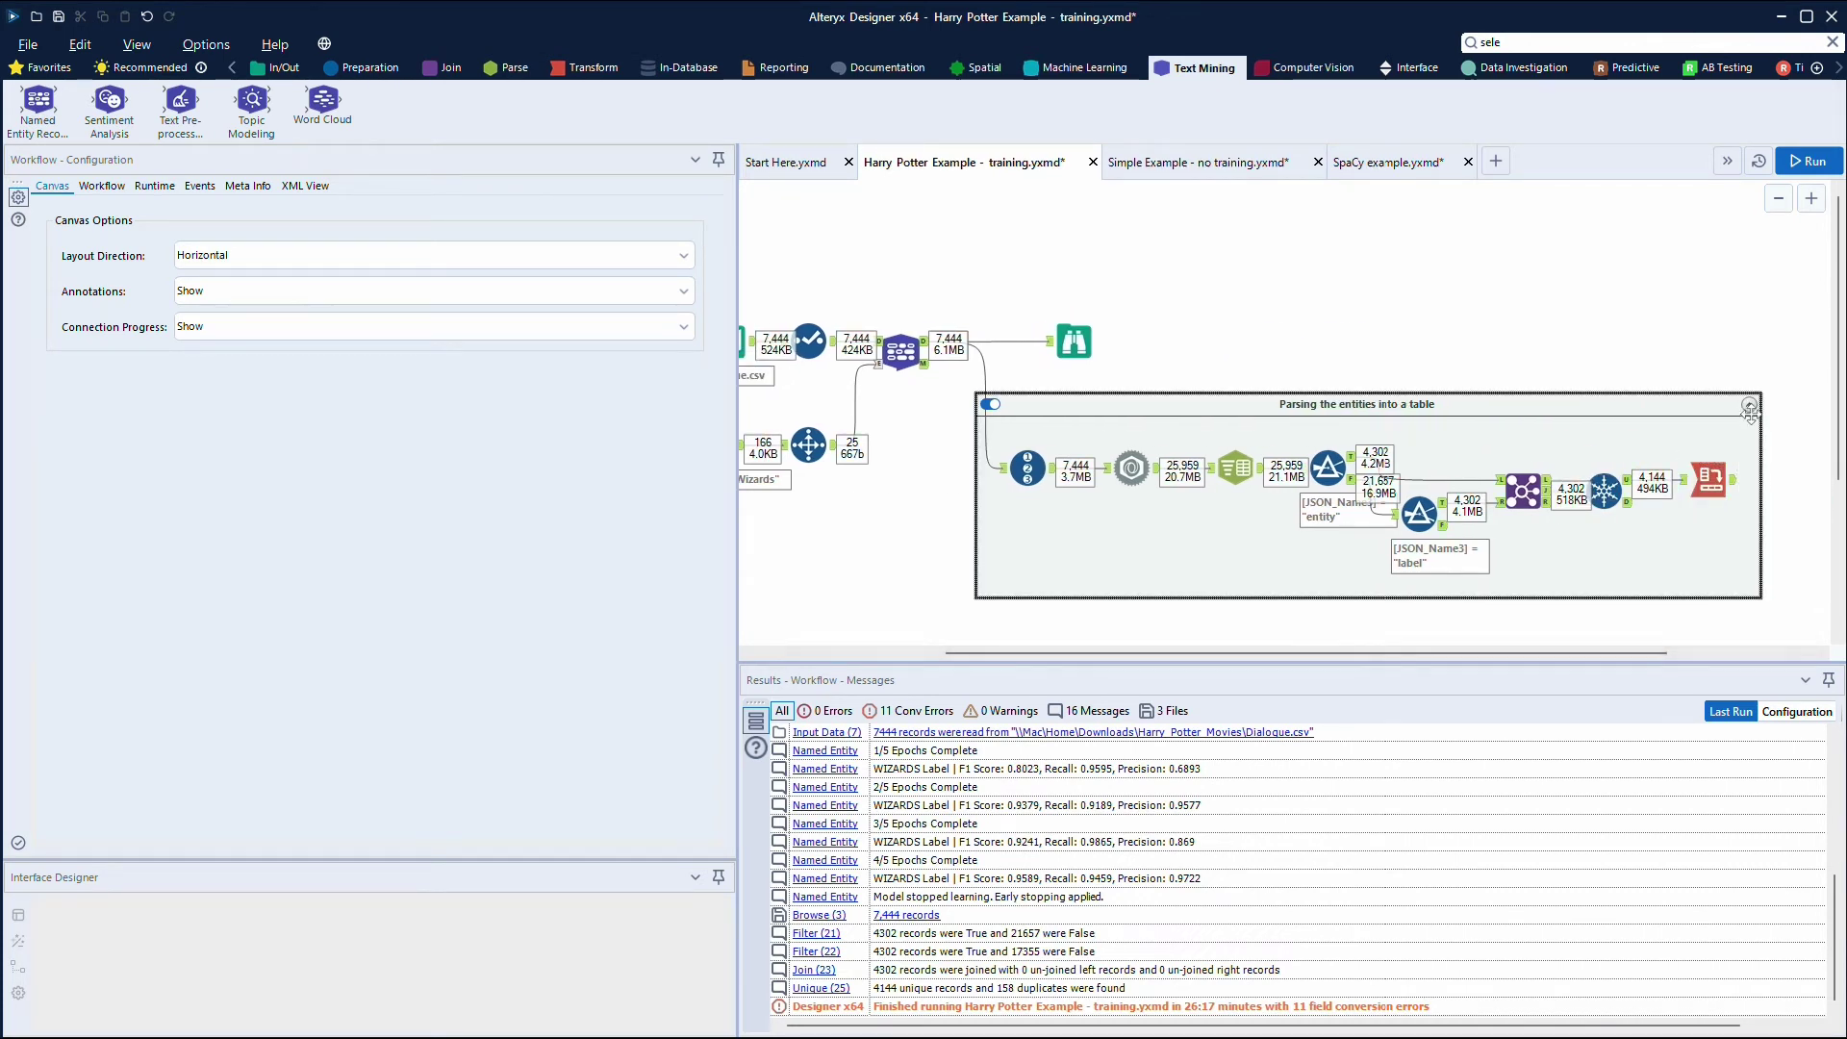
left_click(1749, 405)
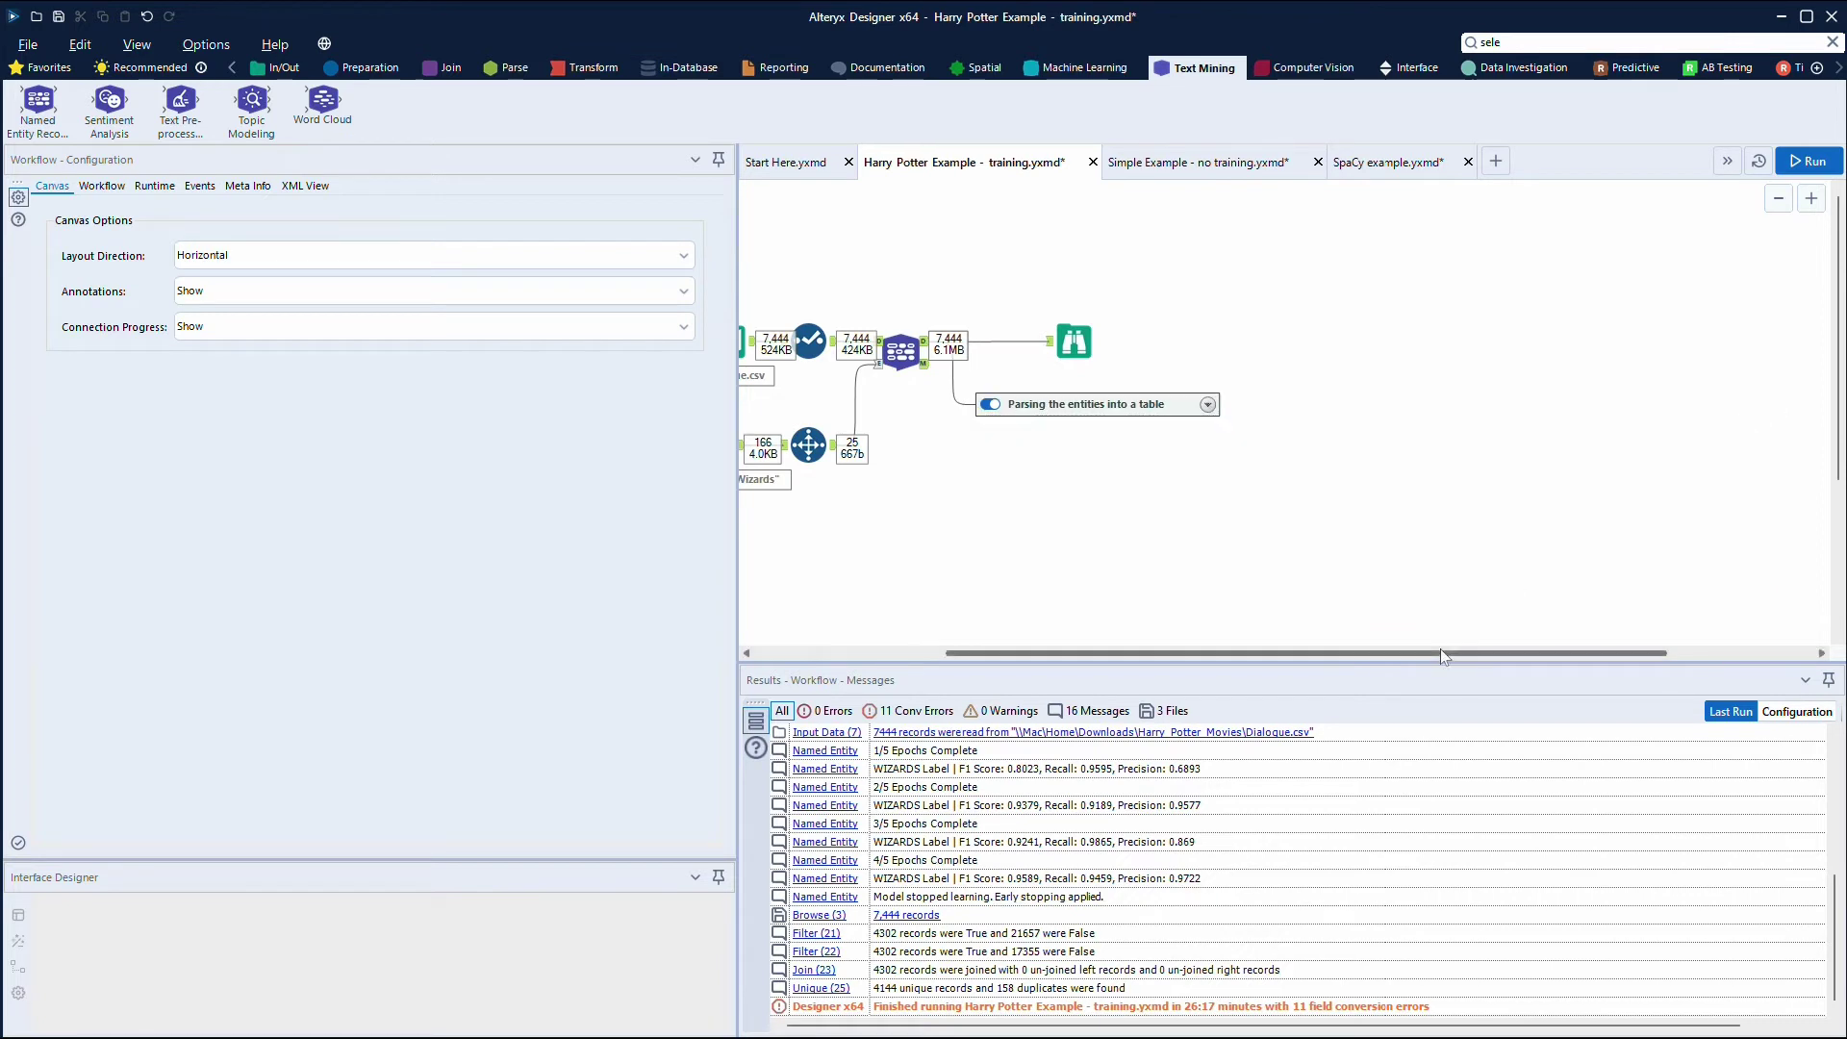
left_click_drag(1297, 646, 1105, 645)
- Inspect Dialogue.csv, Characters.csv and the Wizards-labelling Formula, then the NER training settings (5 epochs)
left_click(1014, 323)
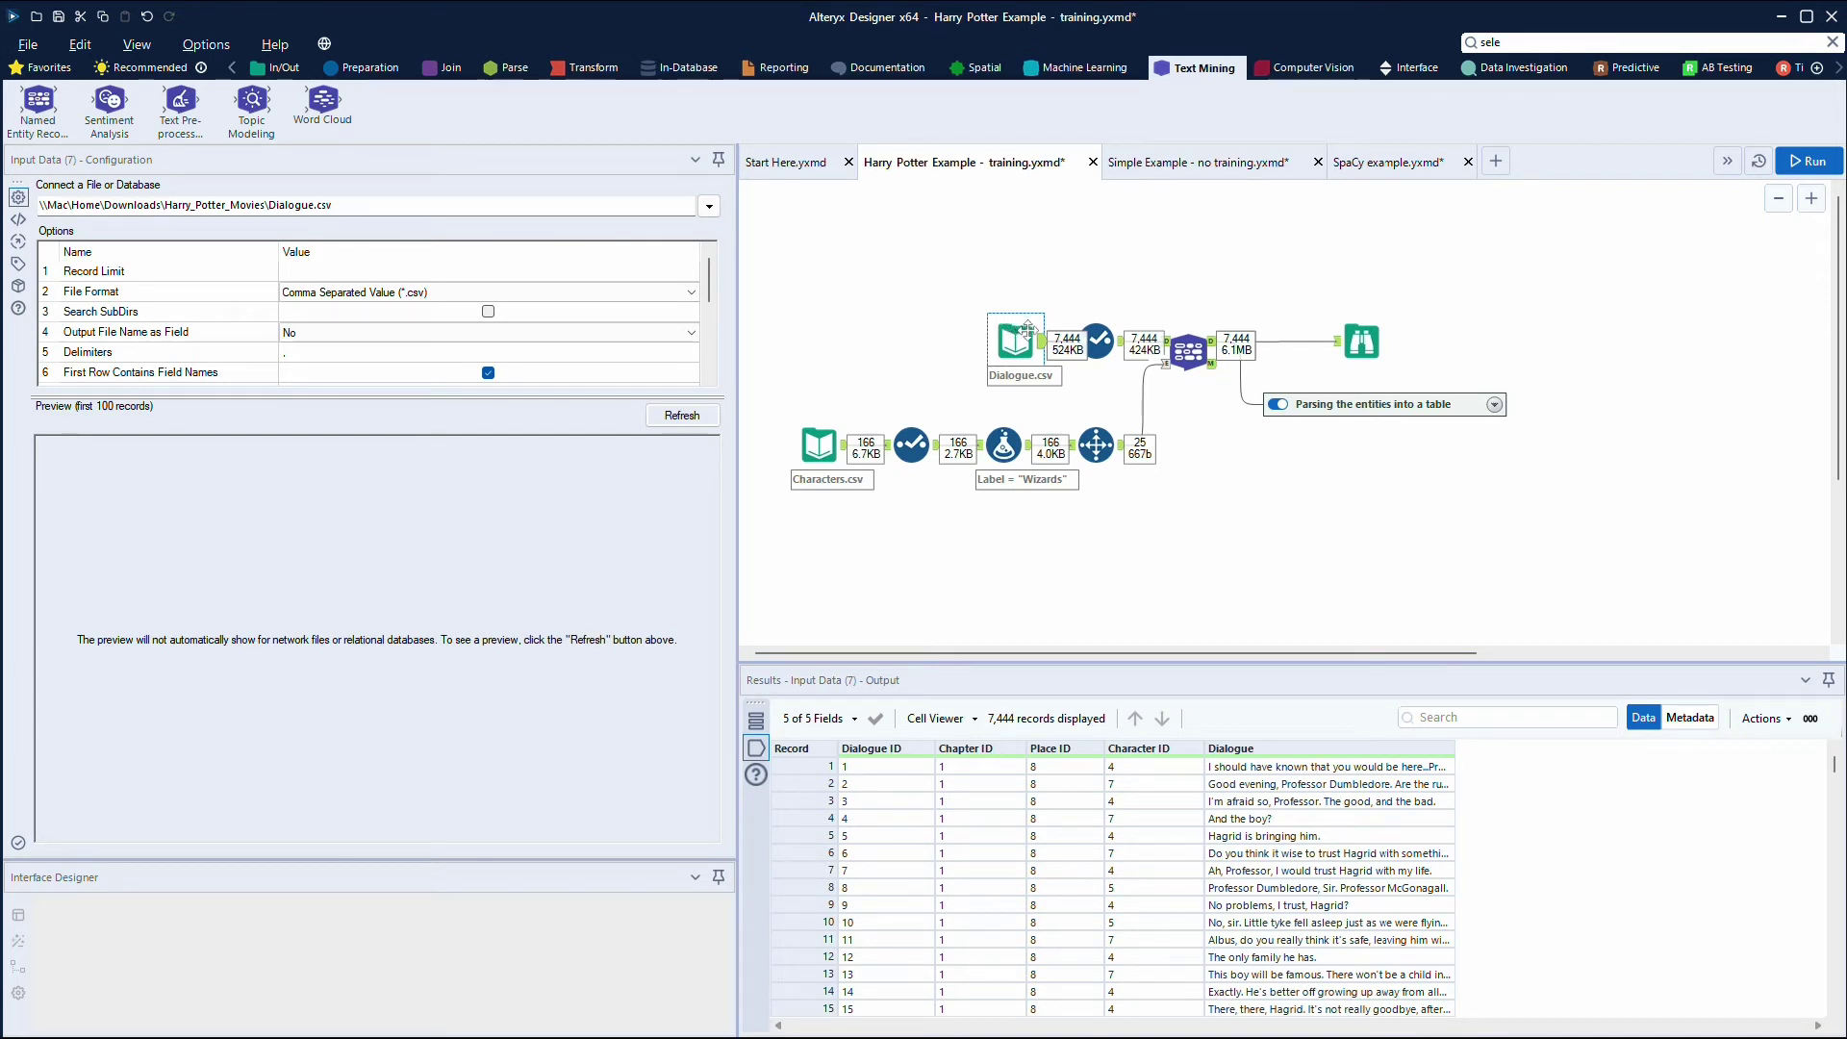
left_click(819, 445)
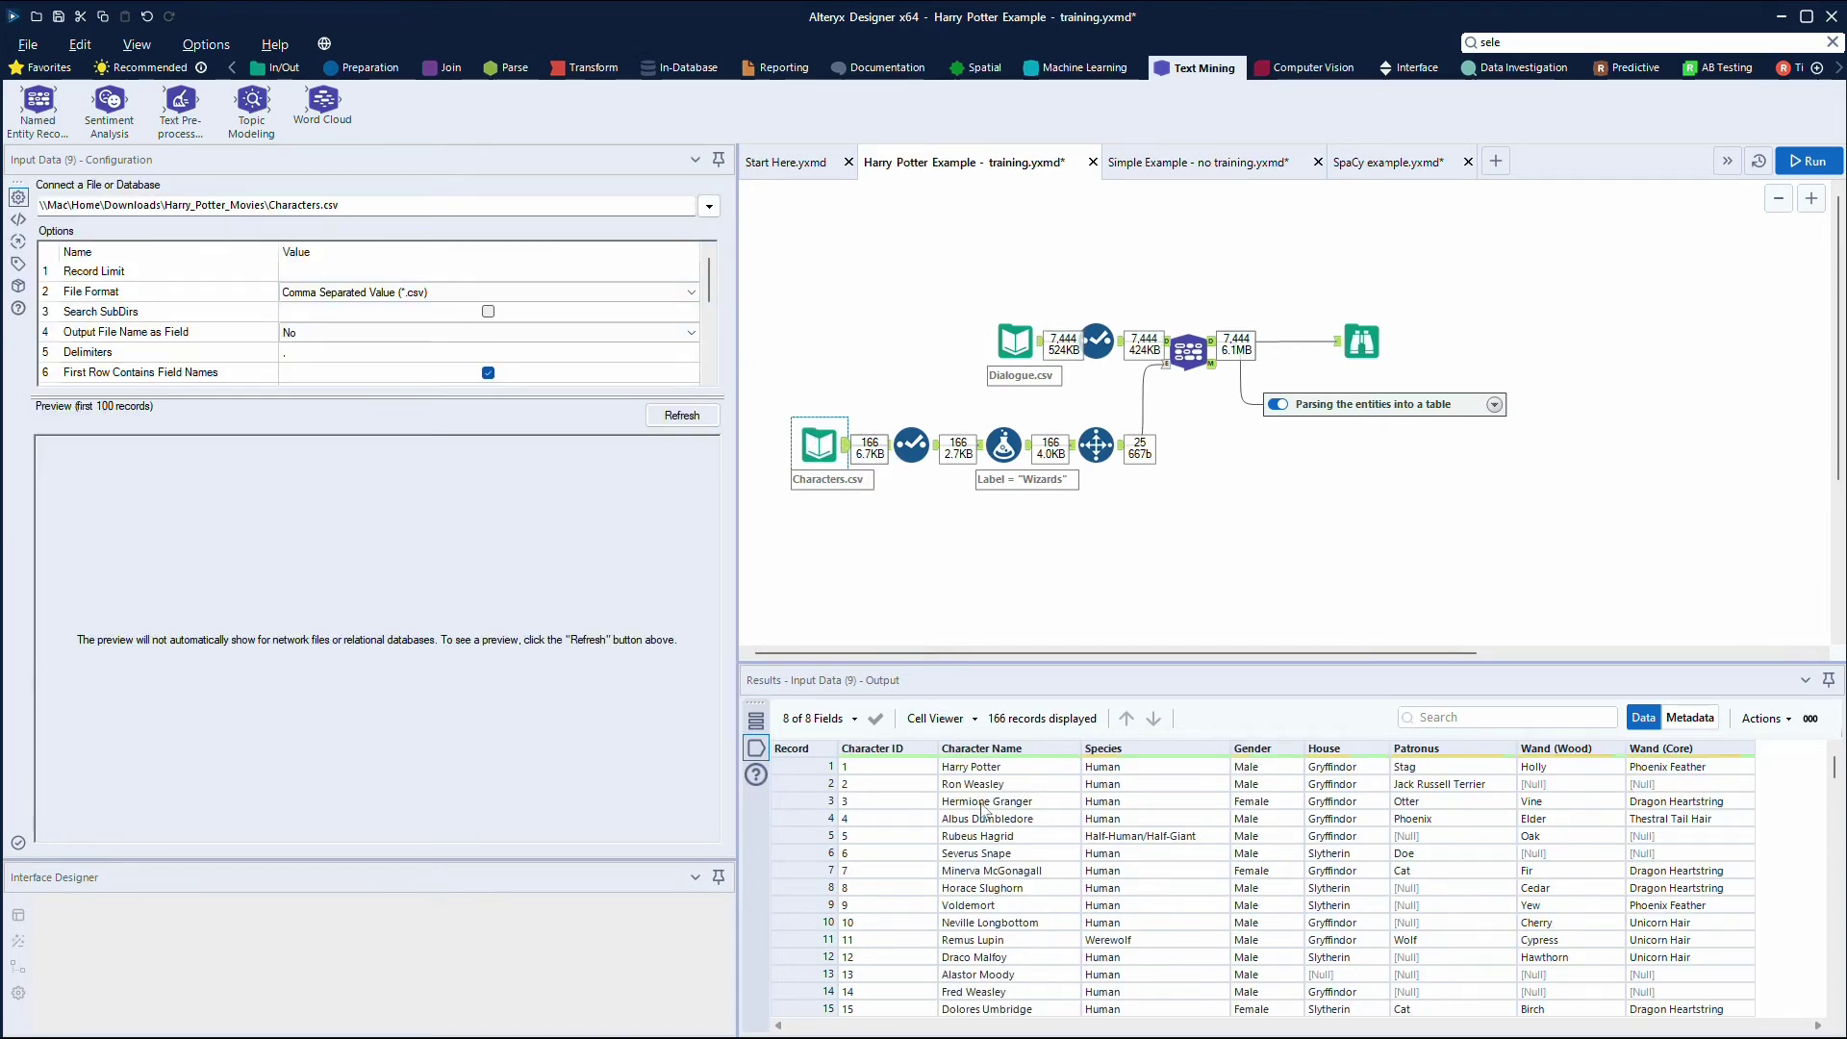
left_click(1026, 449)
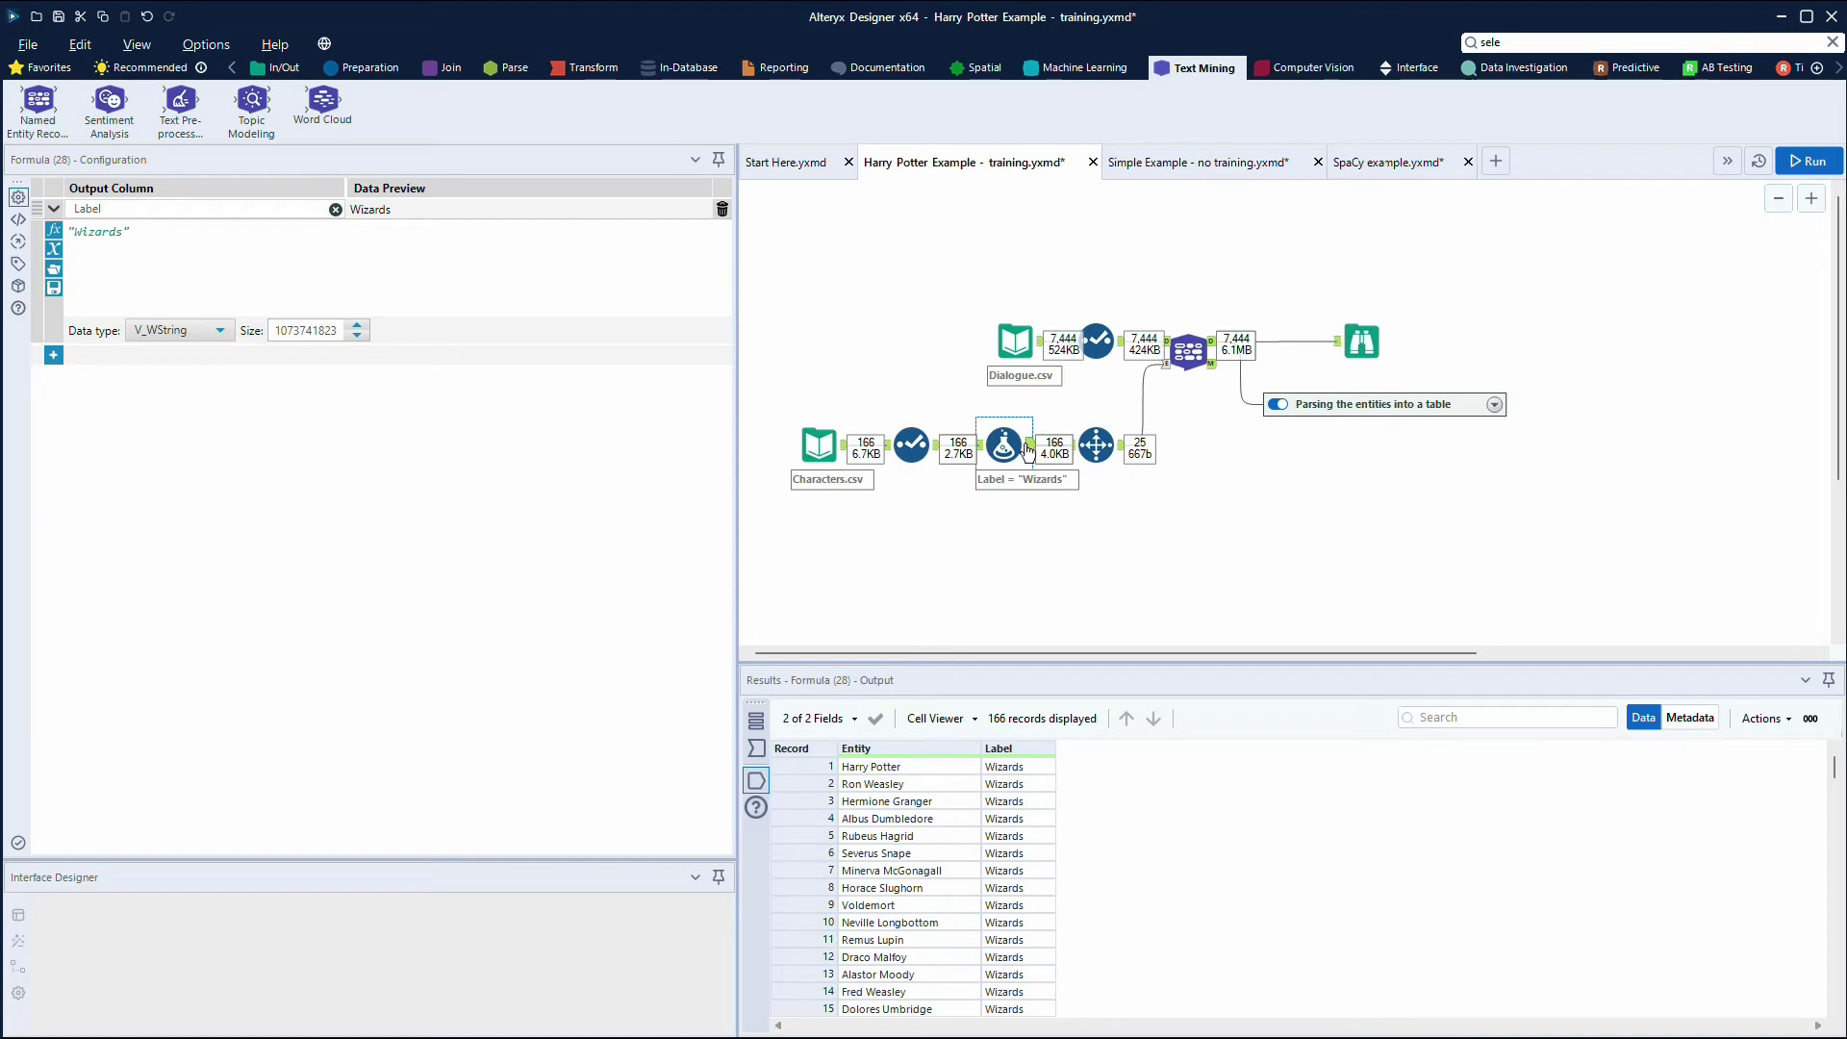
left_click(1190, 356)
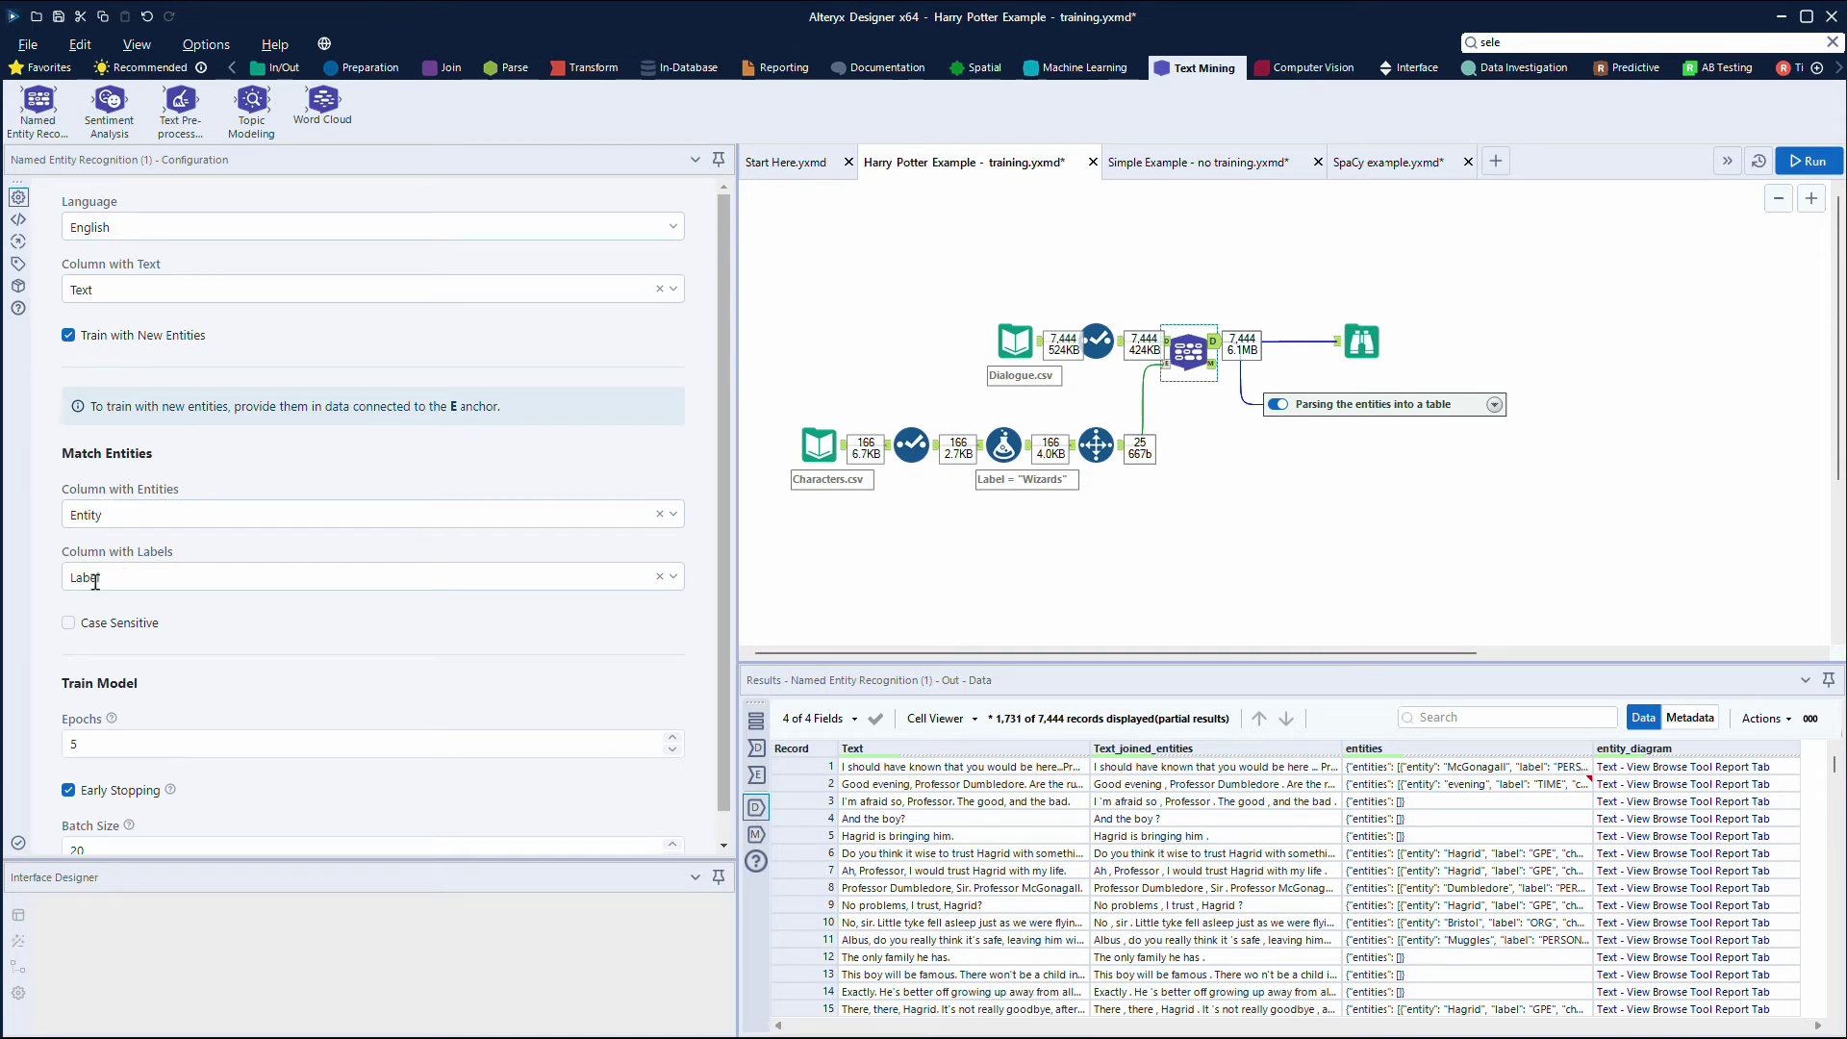
- Read the Epochs and Batch Size help, then show messages with WIZARDS F1 reaching 0.9589
scroll(185, 637, "down", 1)
scroll(182, 631, "down", 2)
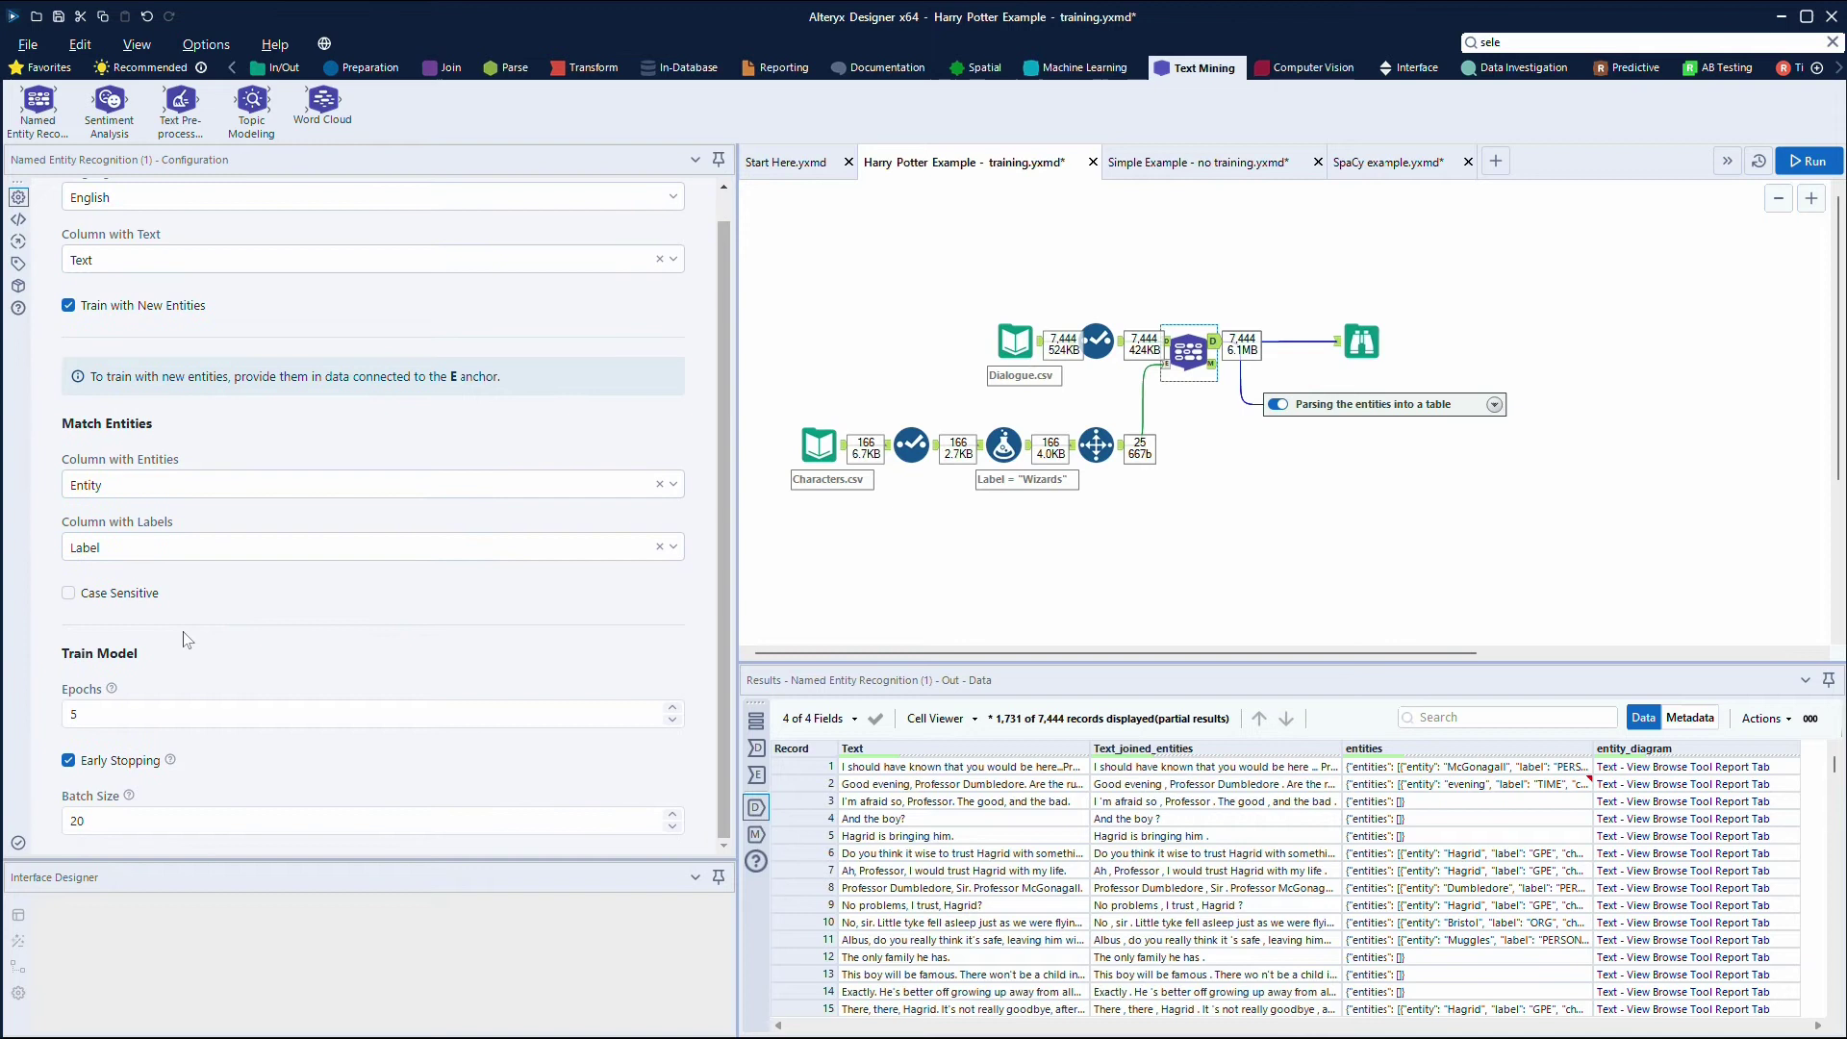
left_click(113, 692)
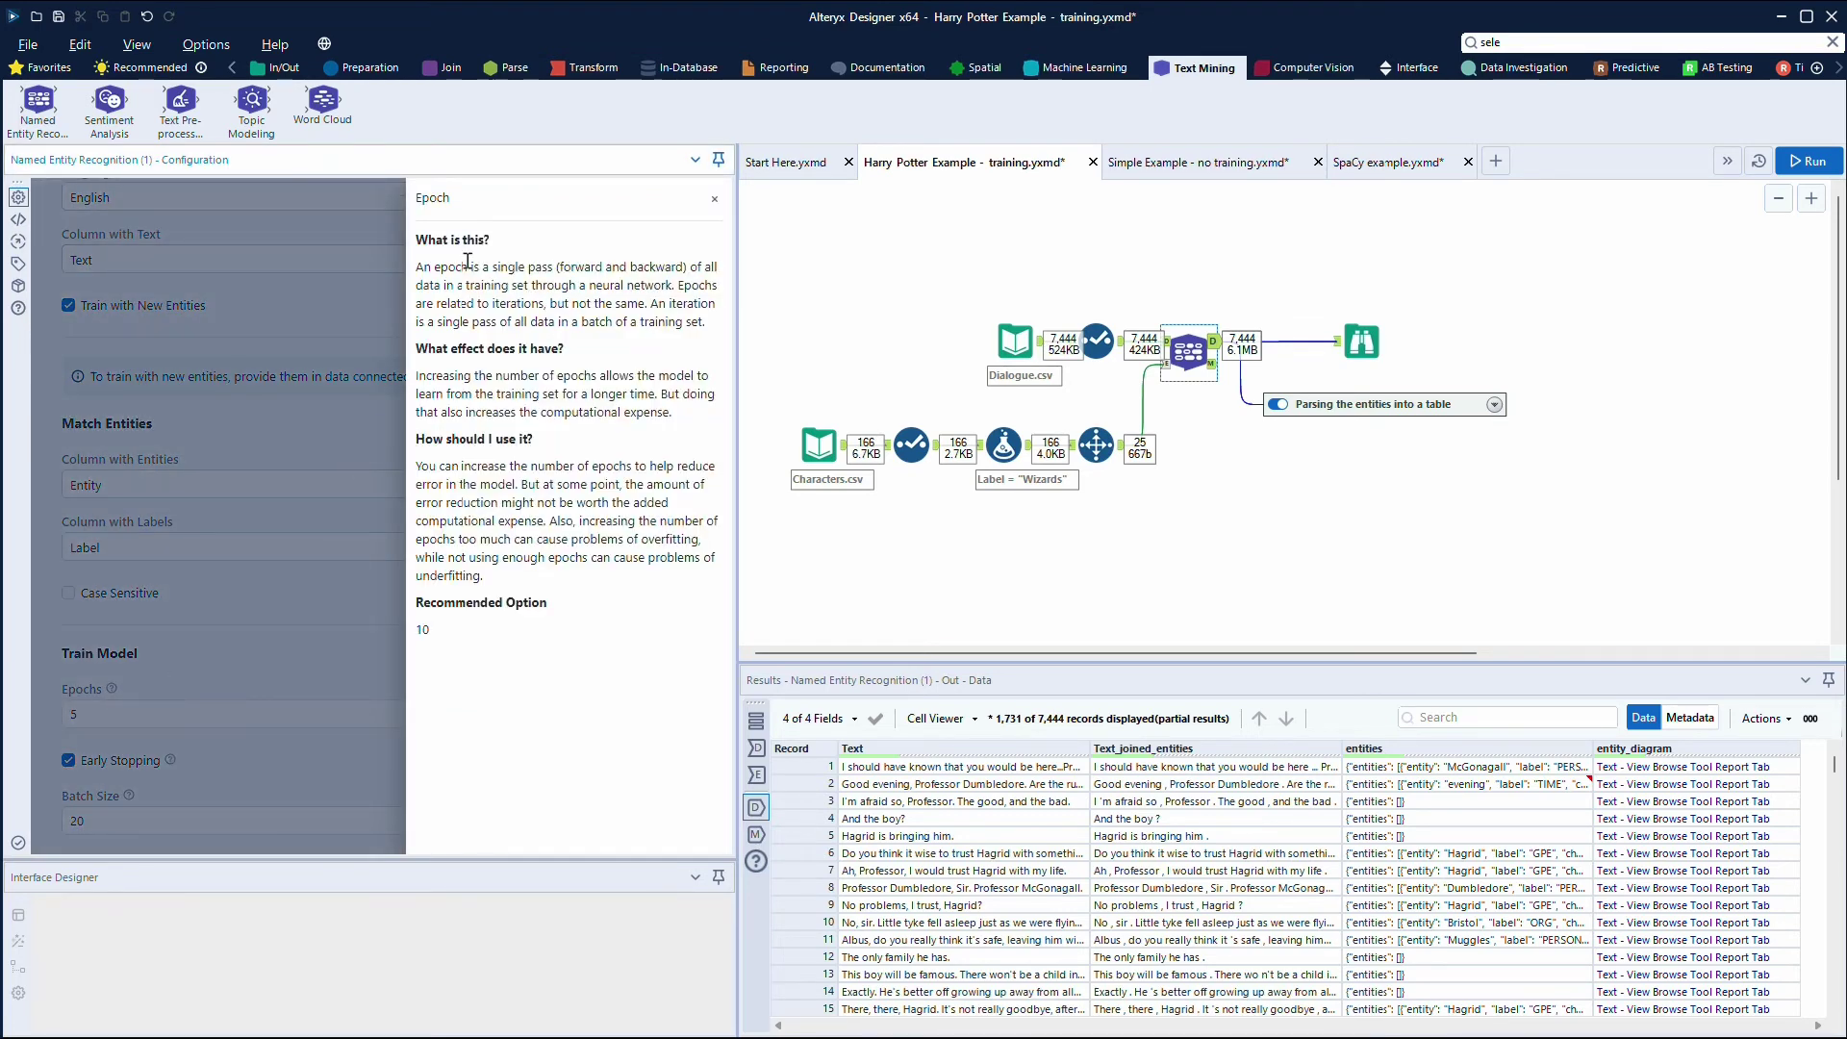
left_click(248, 669)
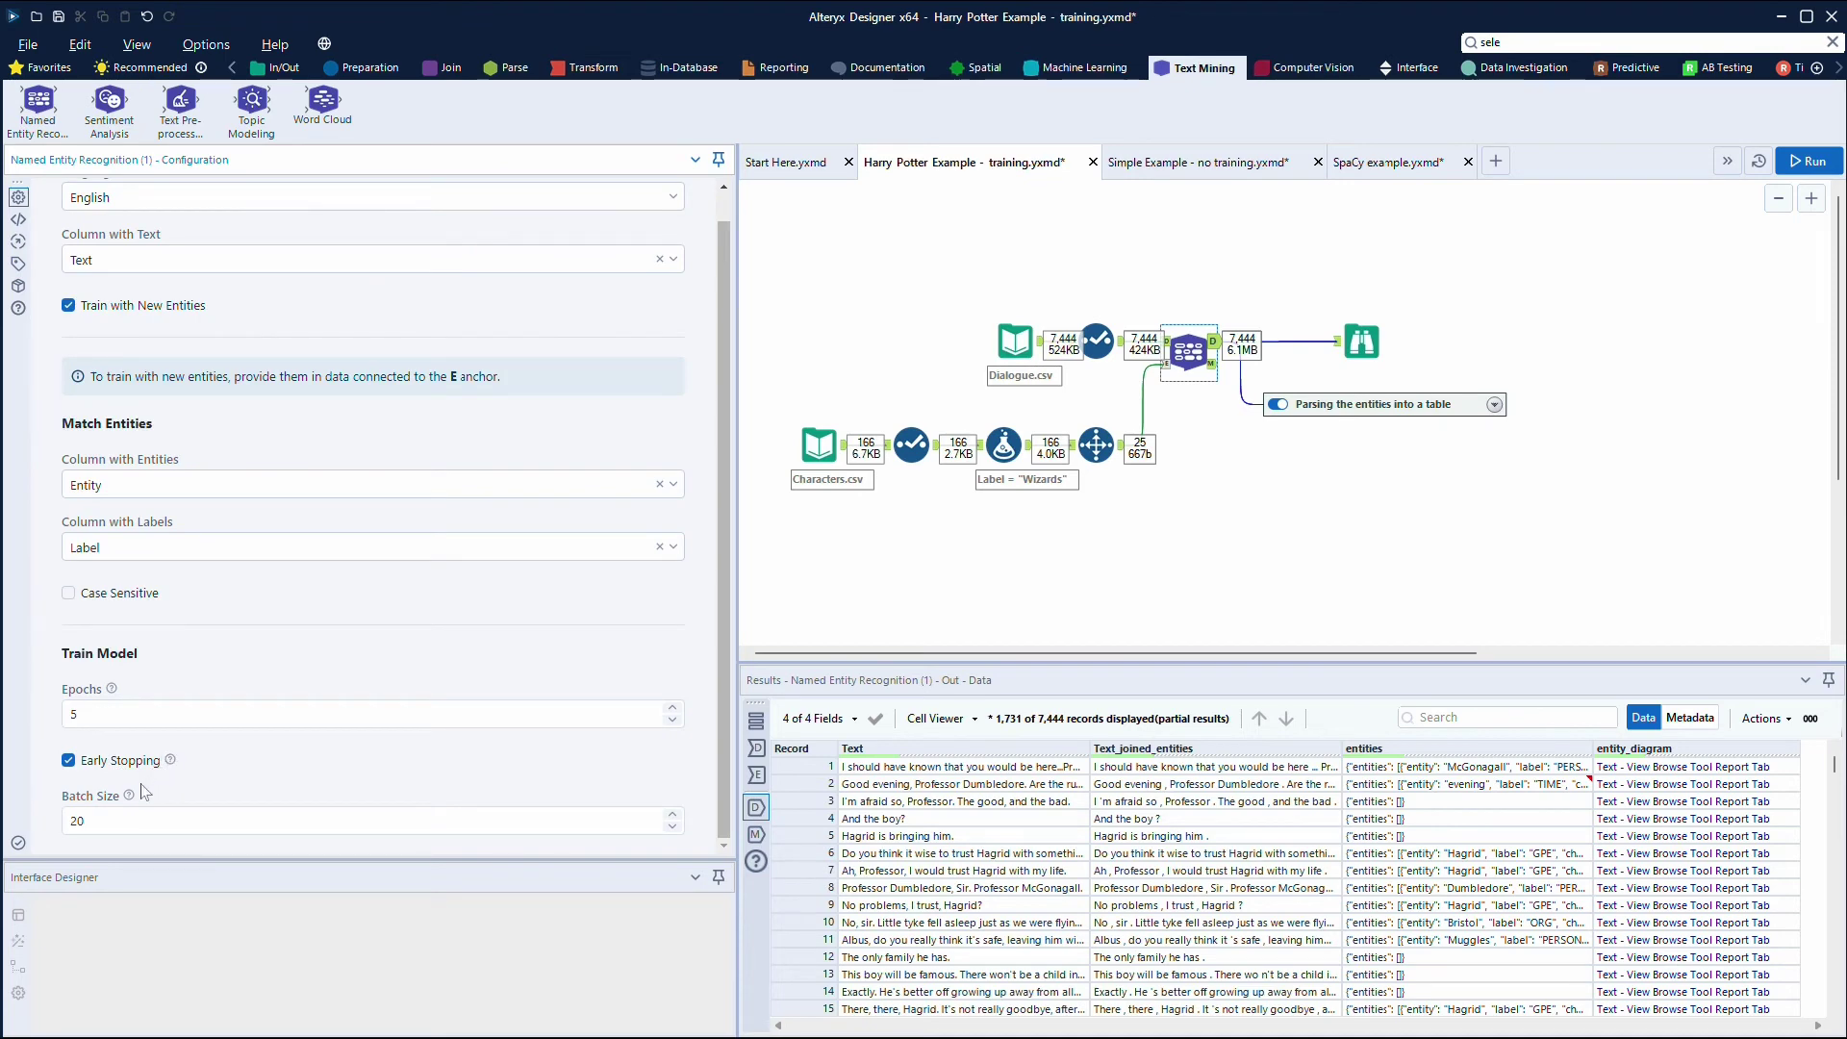
left_click(129, 798)
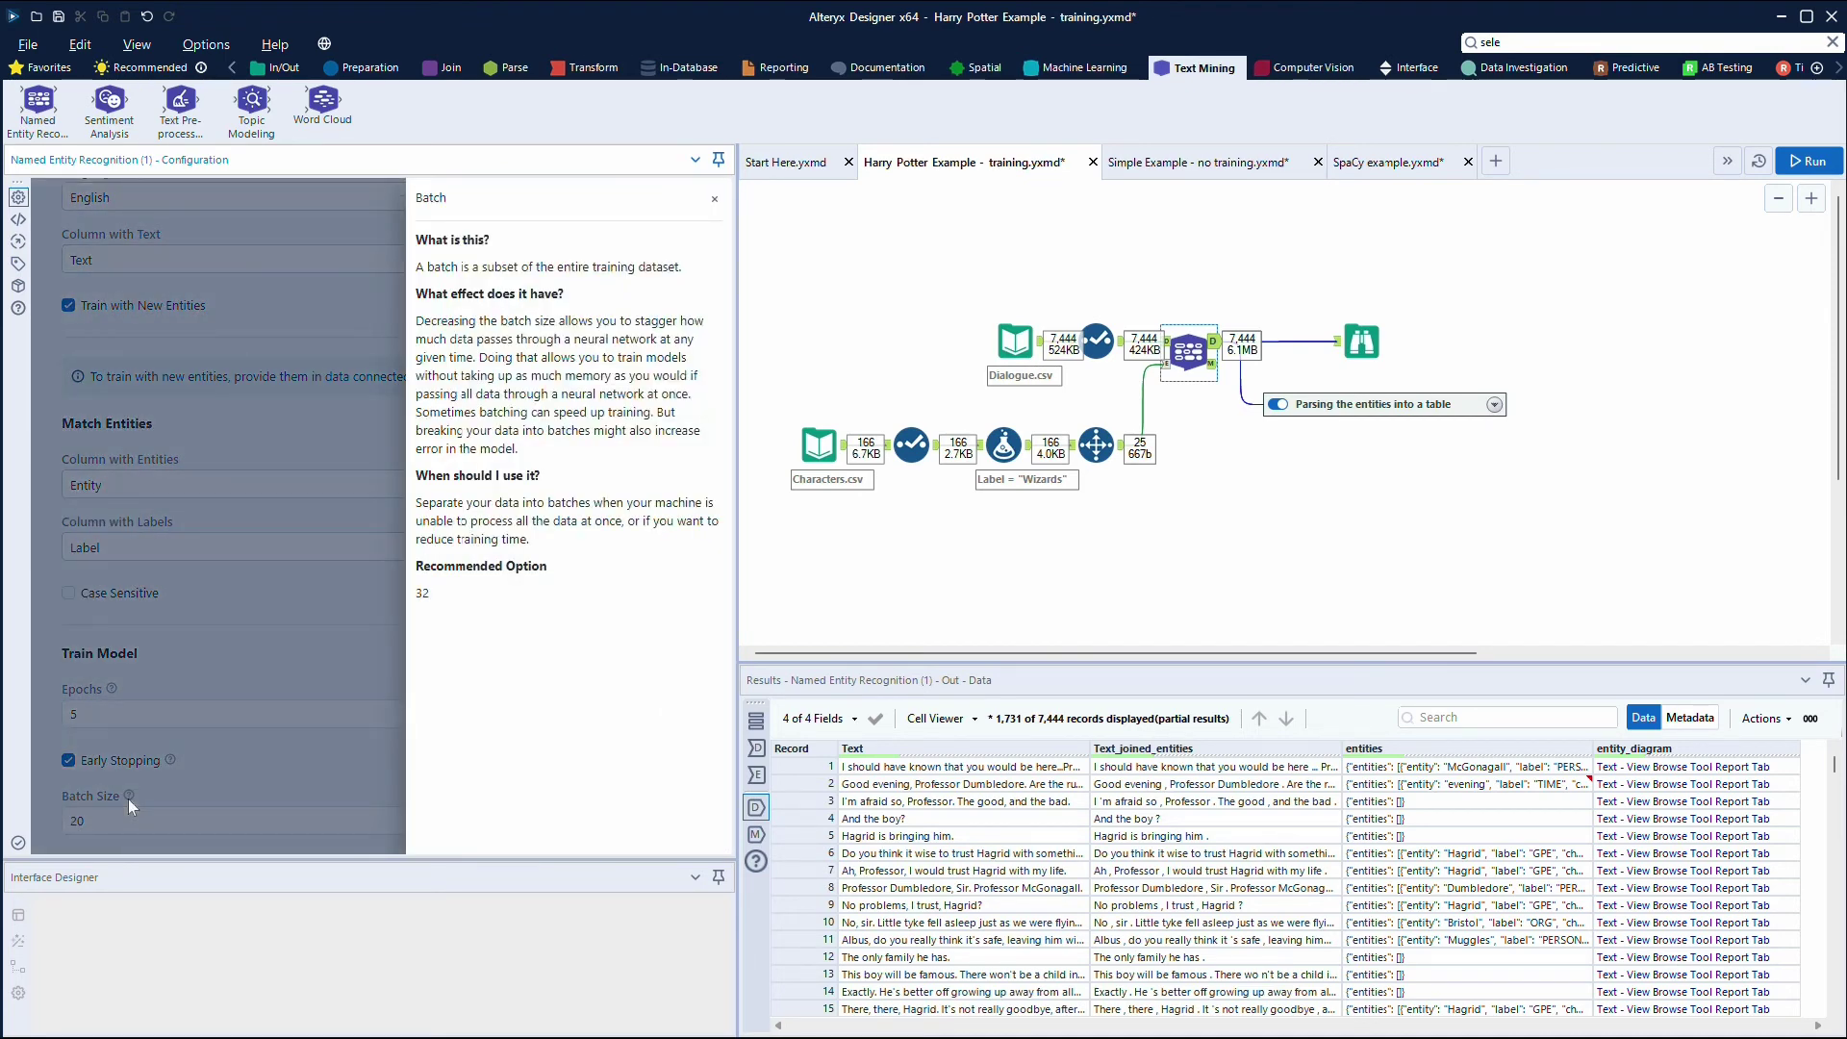
left_click(264, 702)
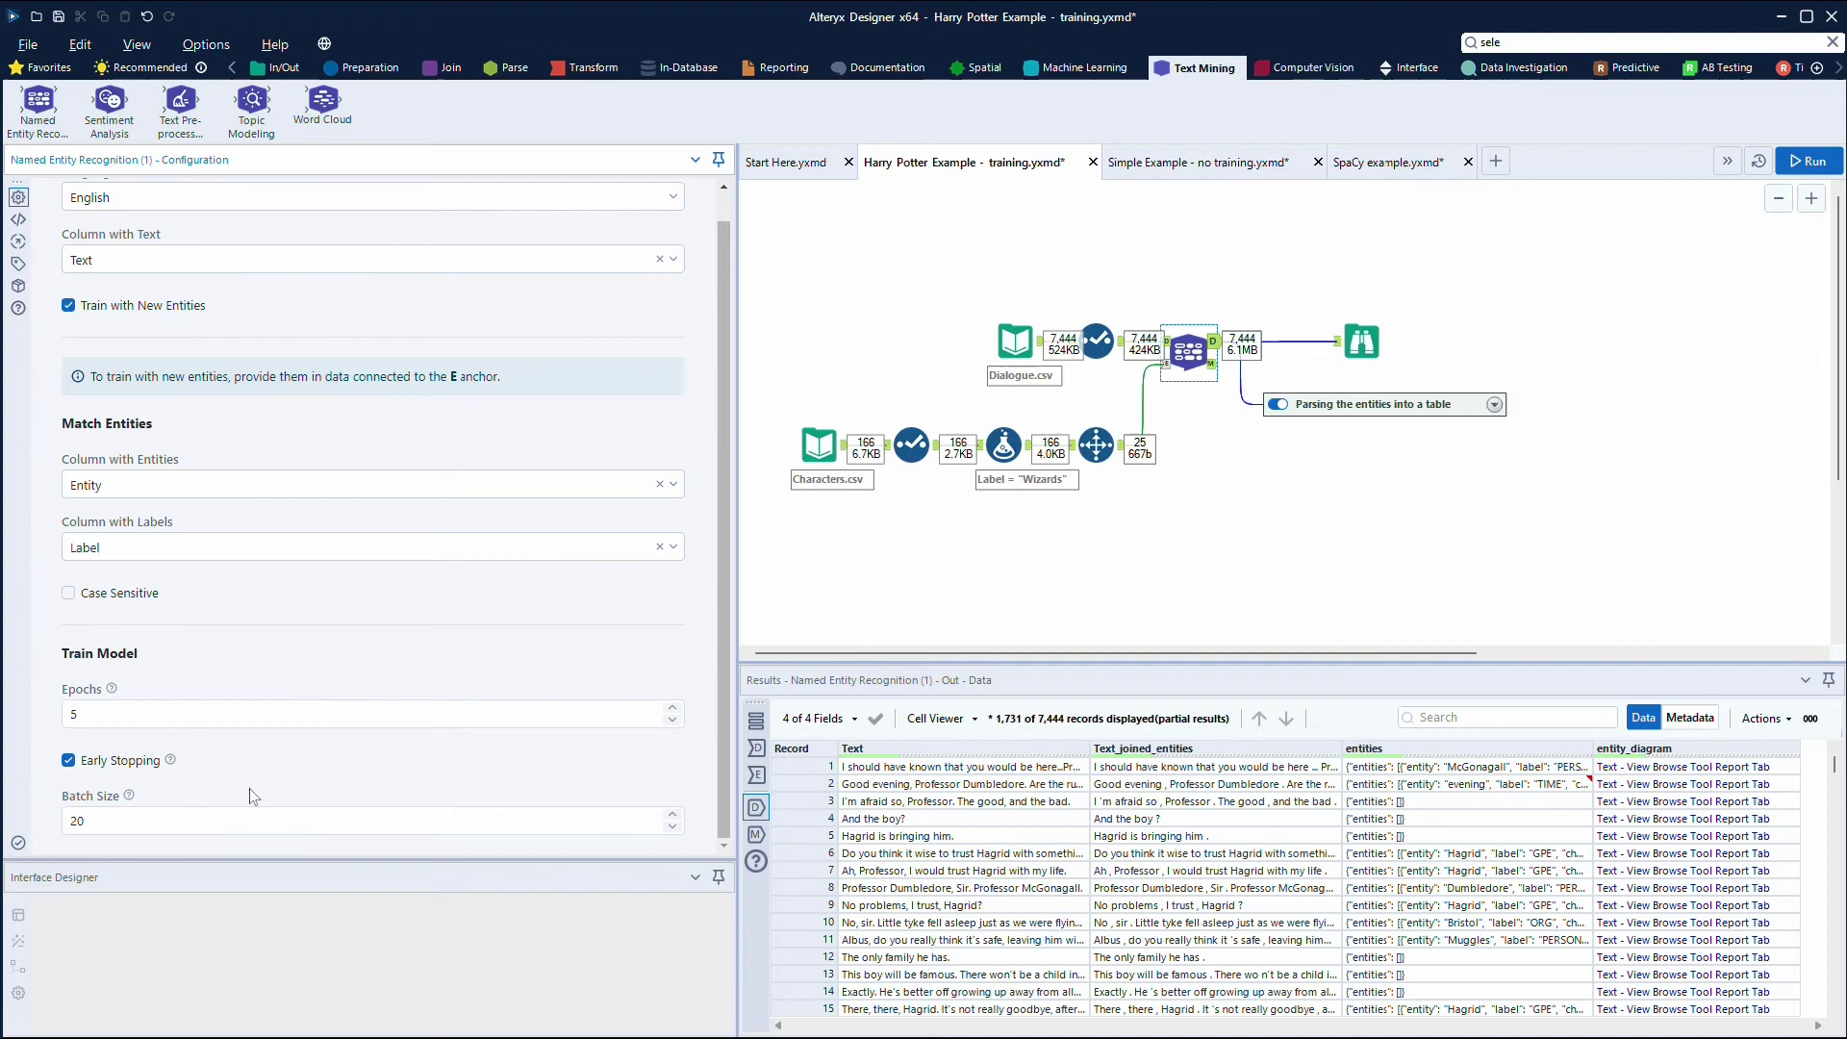
left_click(1191, 536)
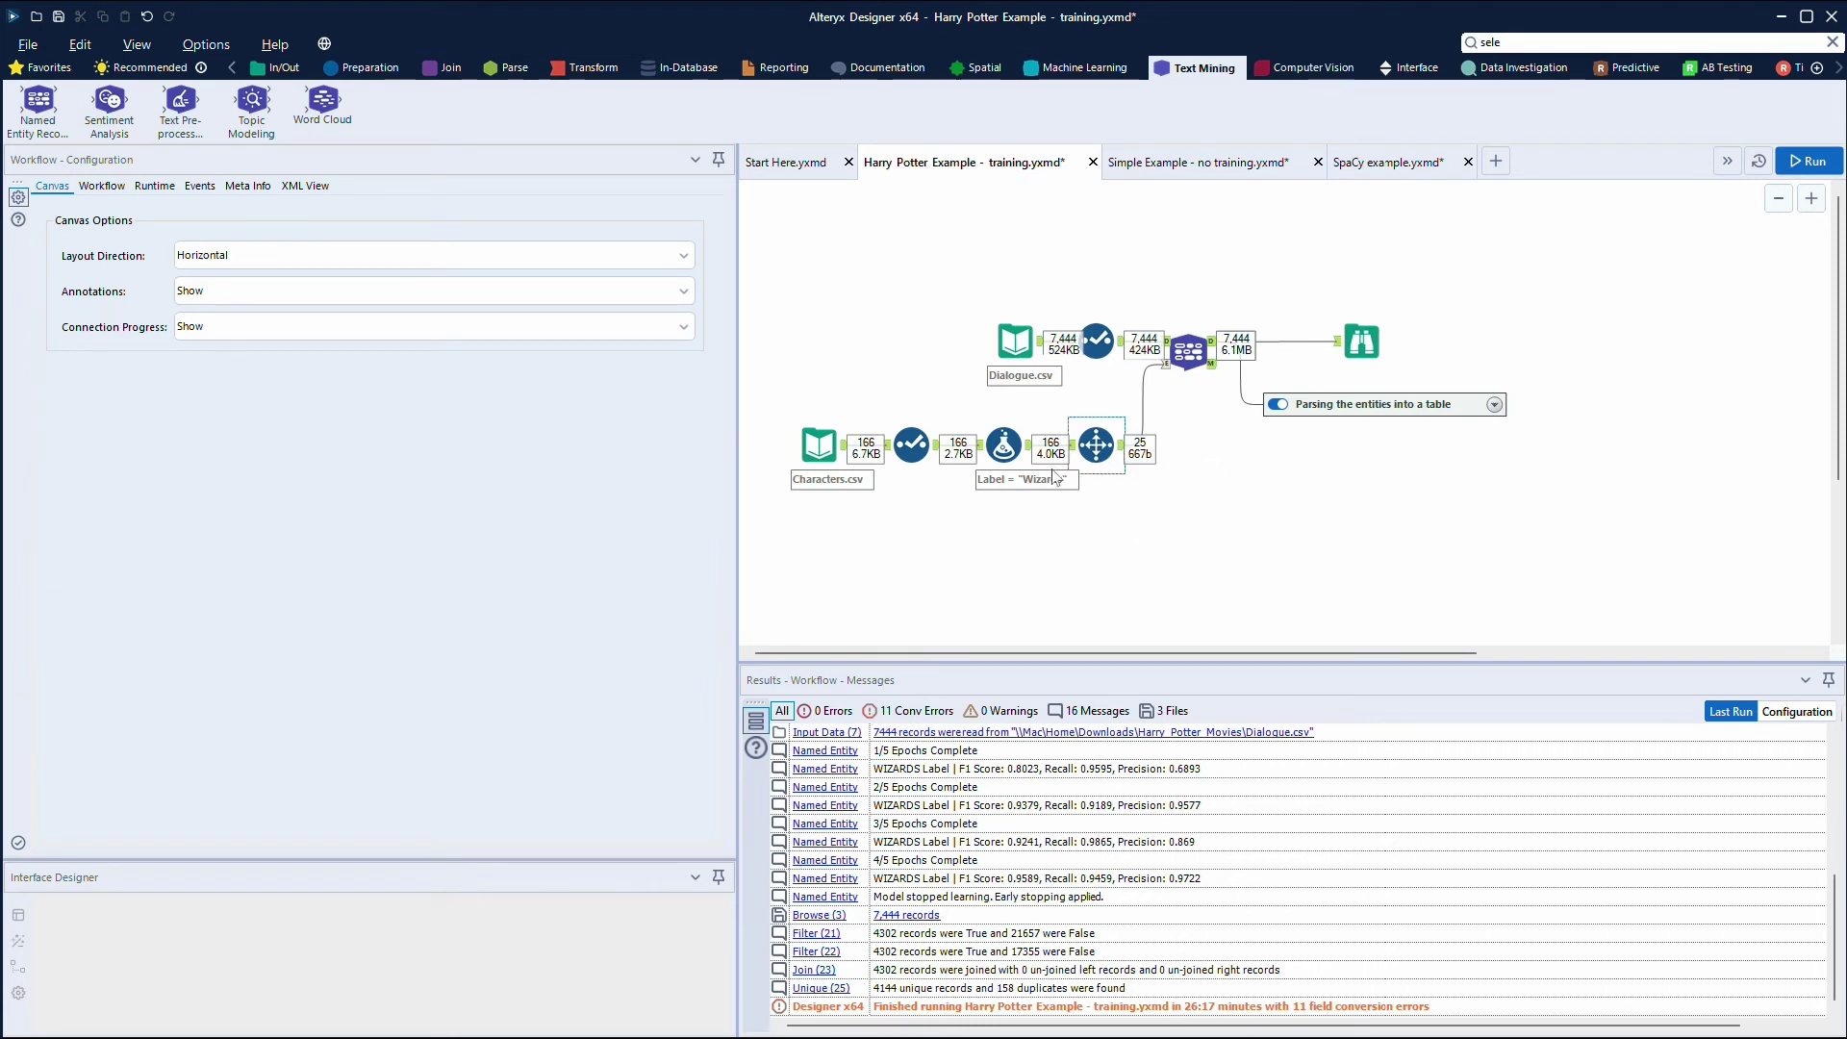
- Preview the Browse tool's entity diagram, then expand the 'Parsing the entities into a table' container
left_click(1362, 341)
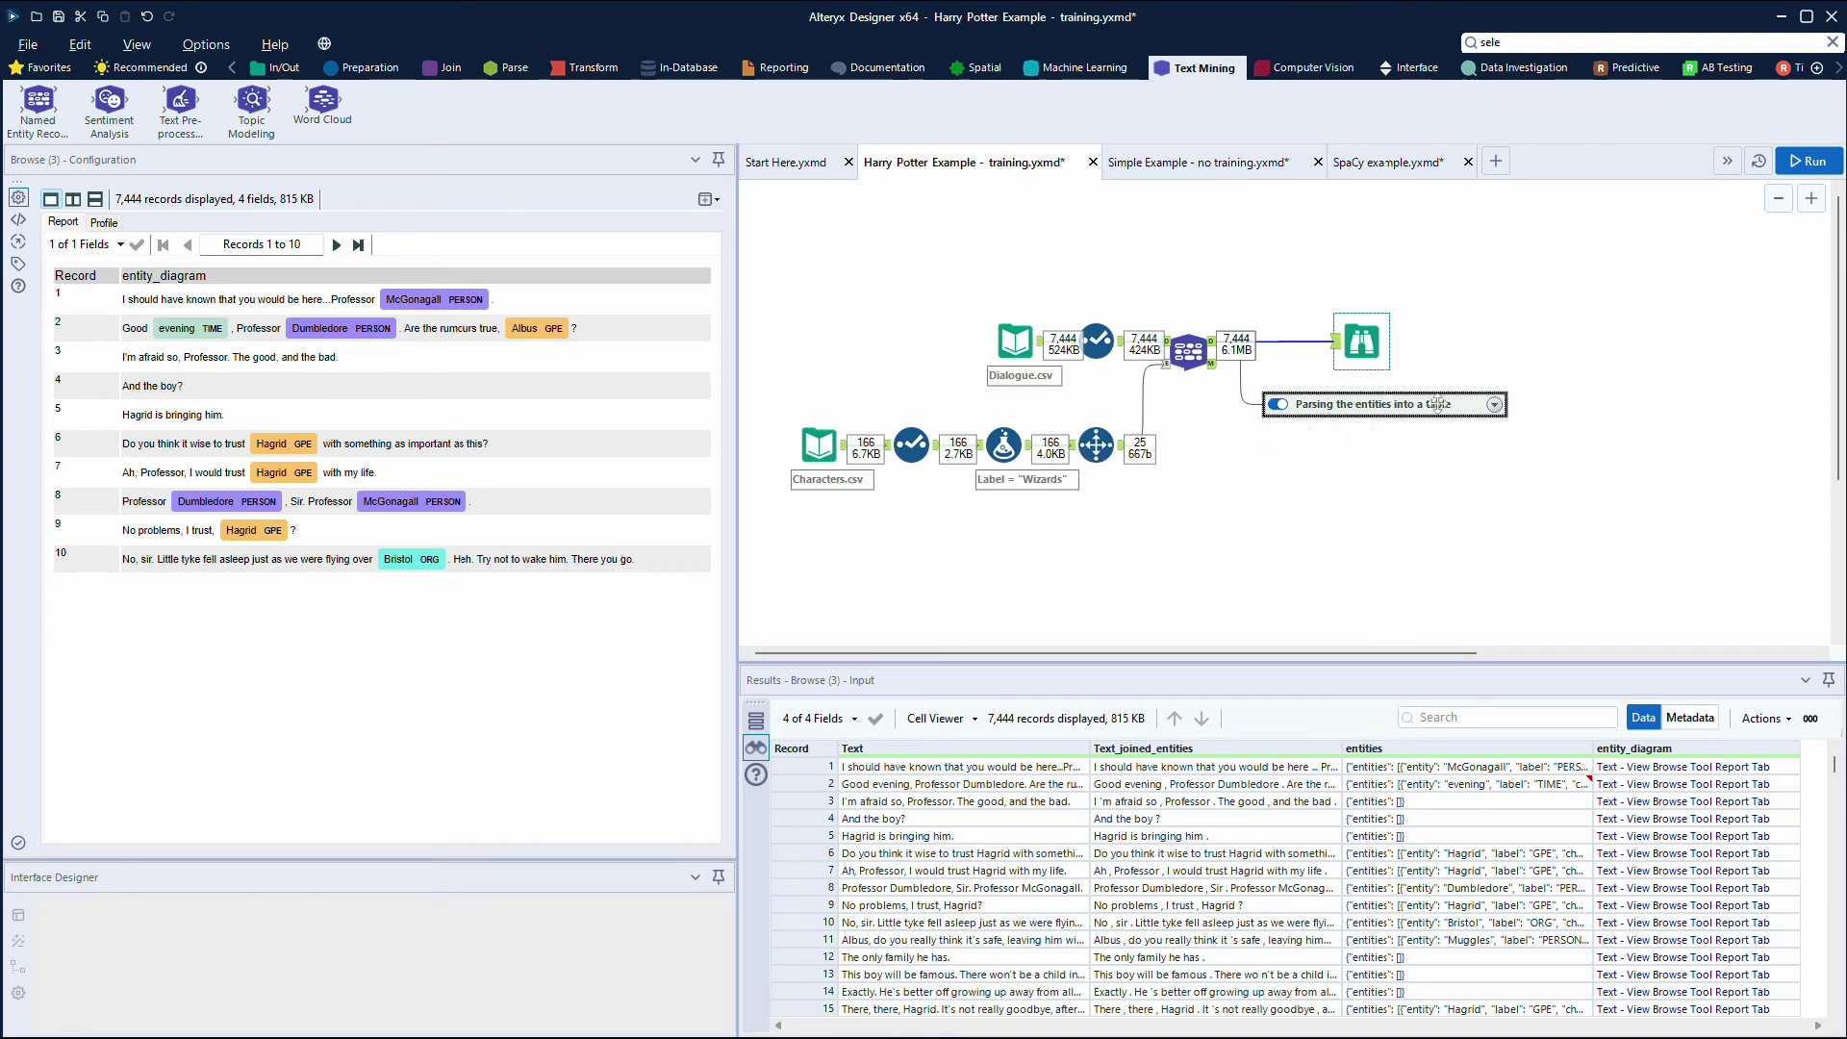
left_click(1494, 404)
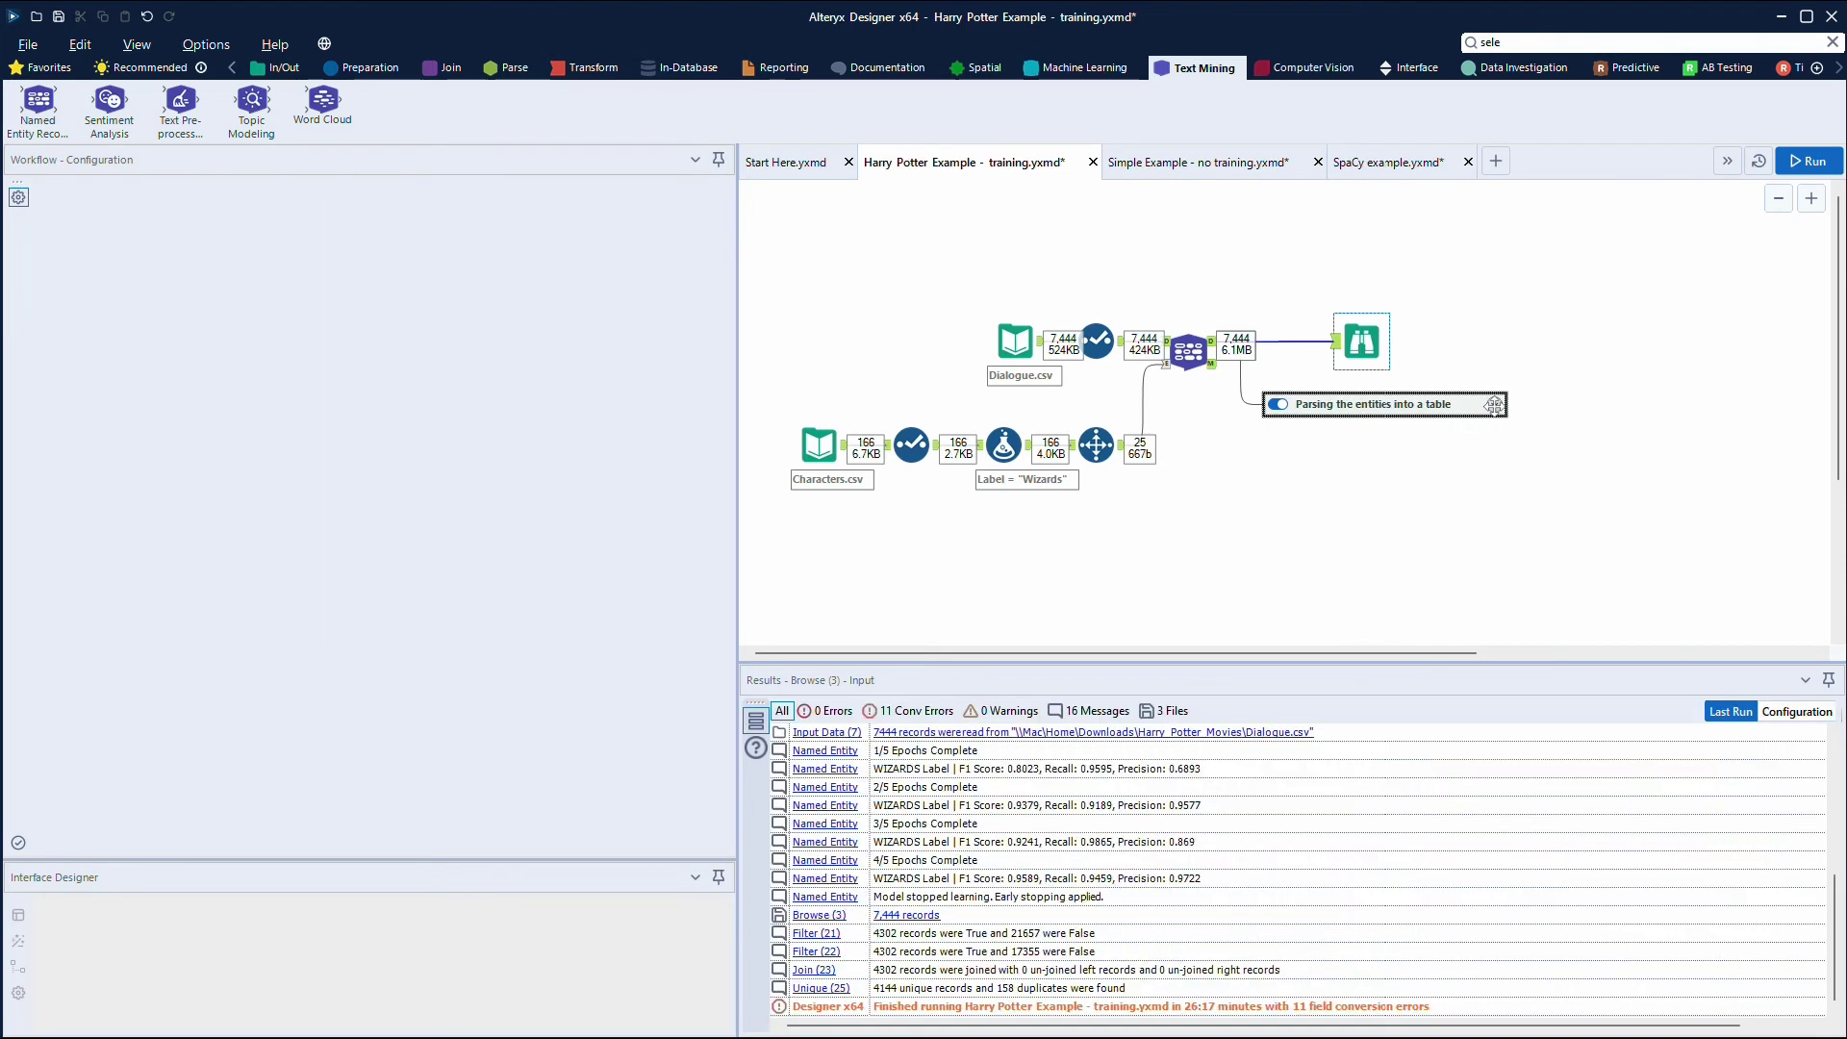
- Filter the Cross Tab output's WIZARDS column to Is Not Empty, leaving 255 records
left_click_drag(1299, 652, 1608, 652)
left_click(1553, 496)
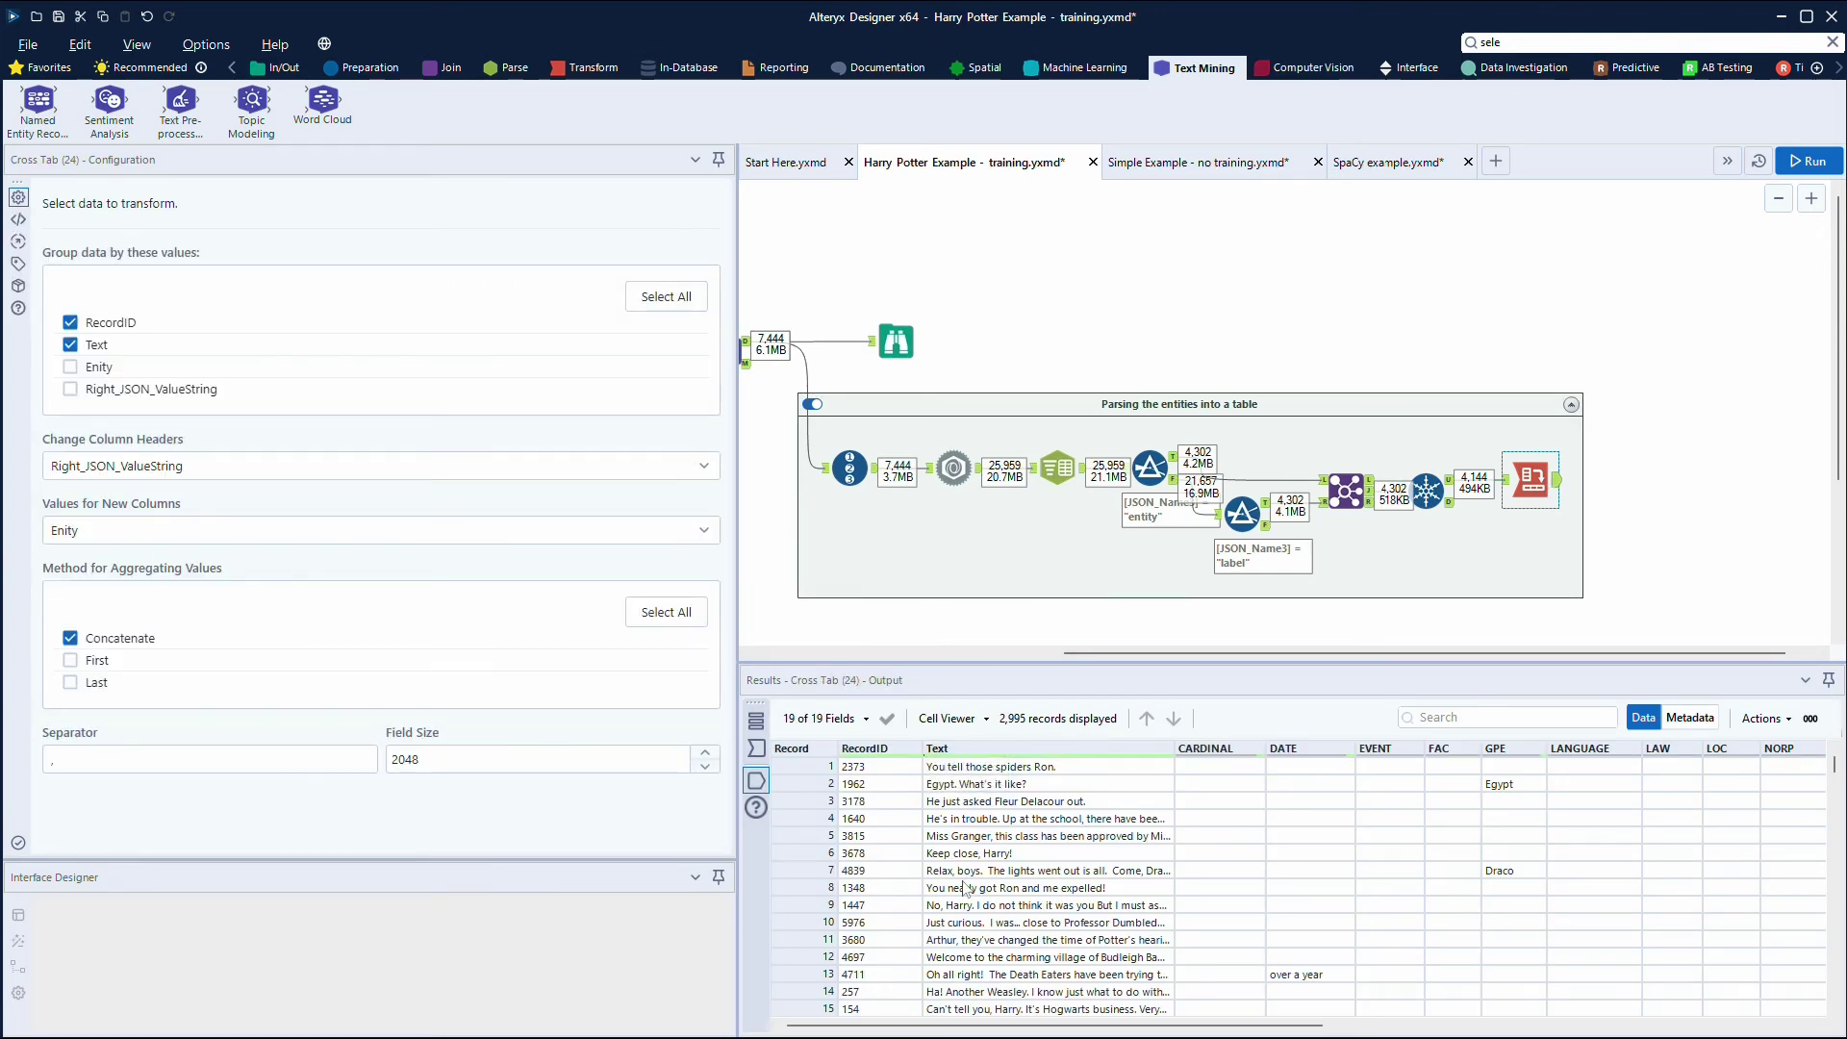
left_click_drag(1078, 1024, 1586, 1004)
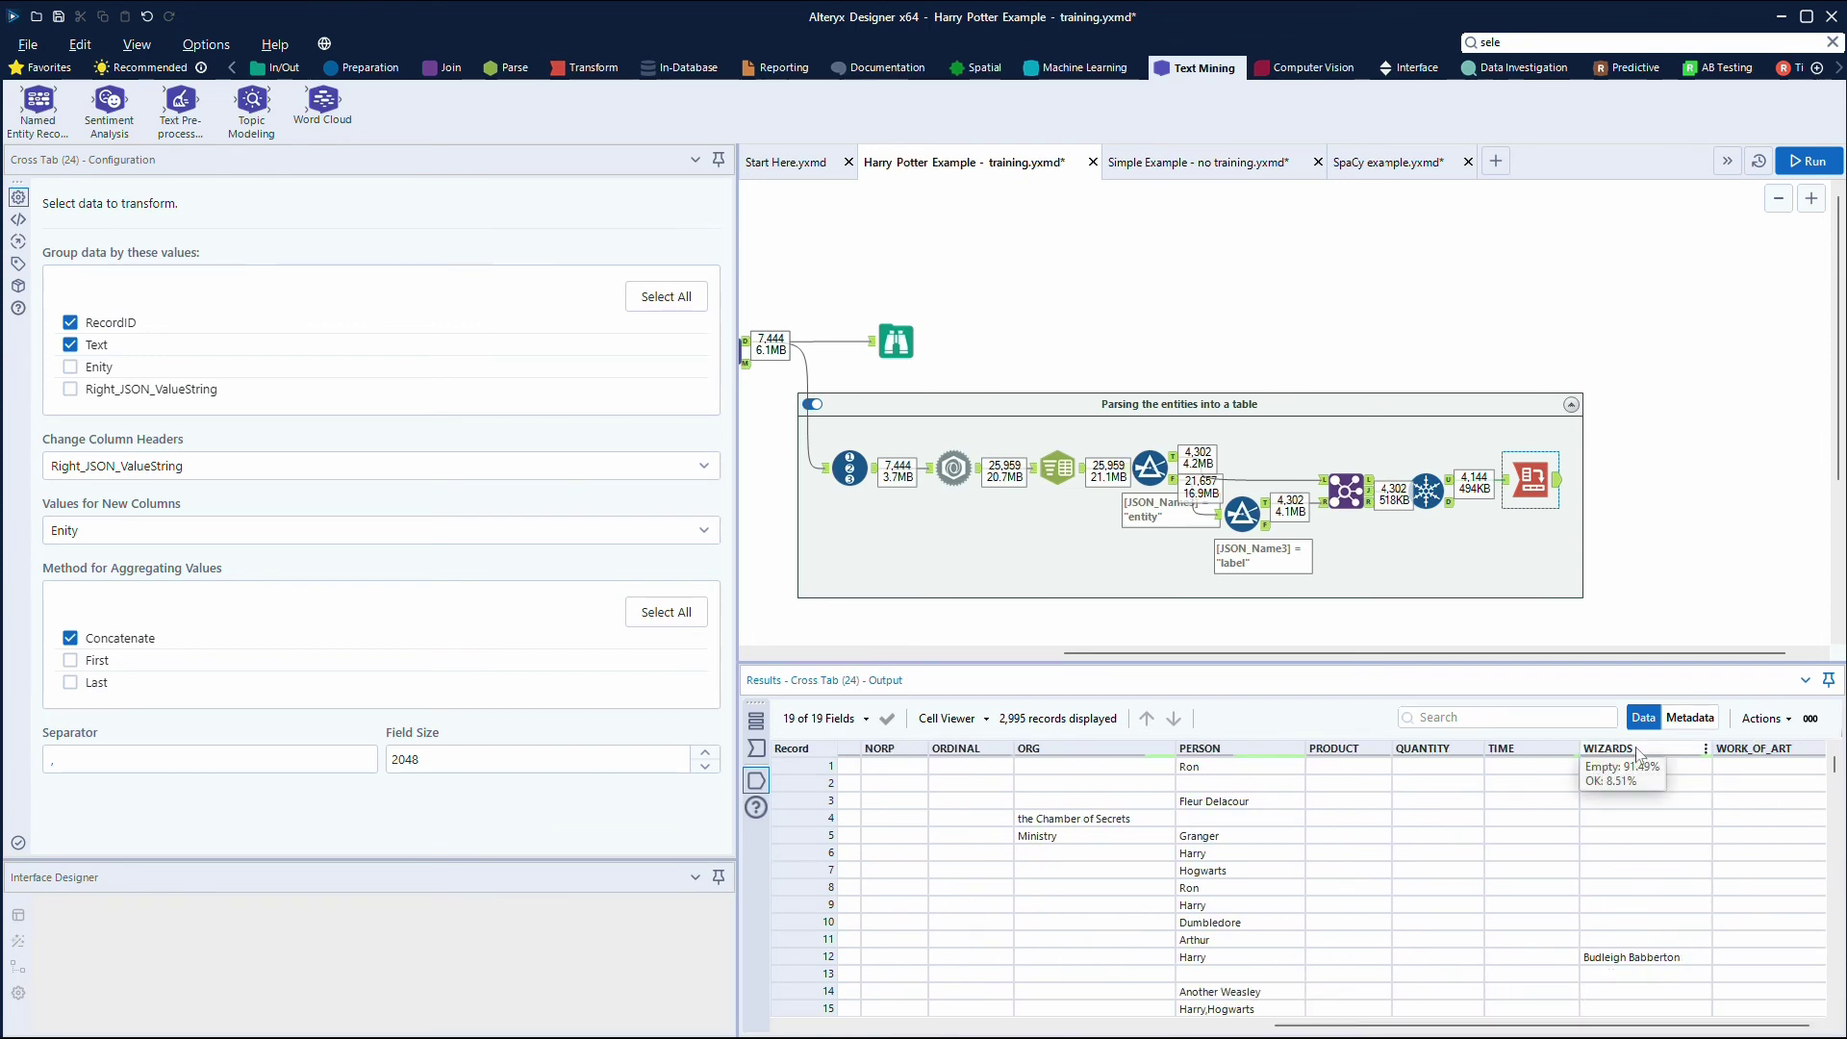
left_click(1706, 749)
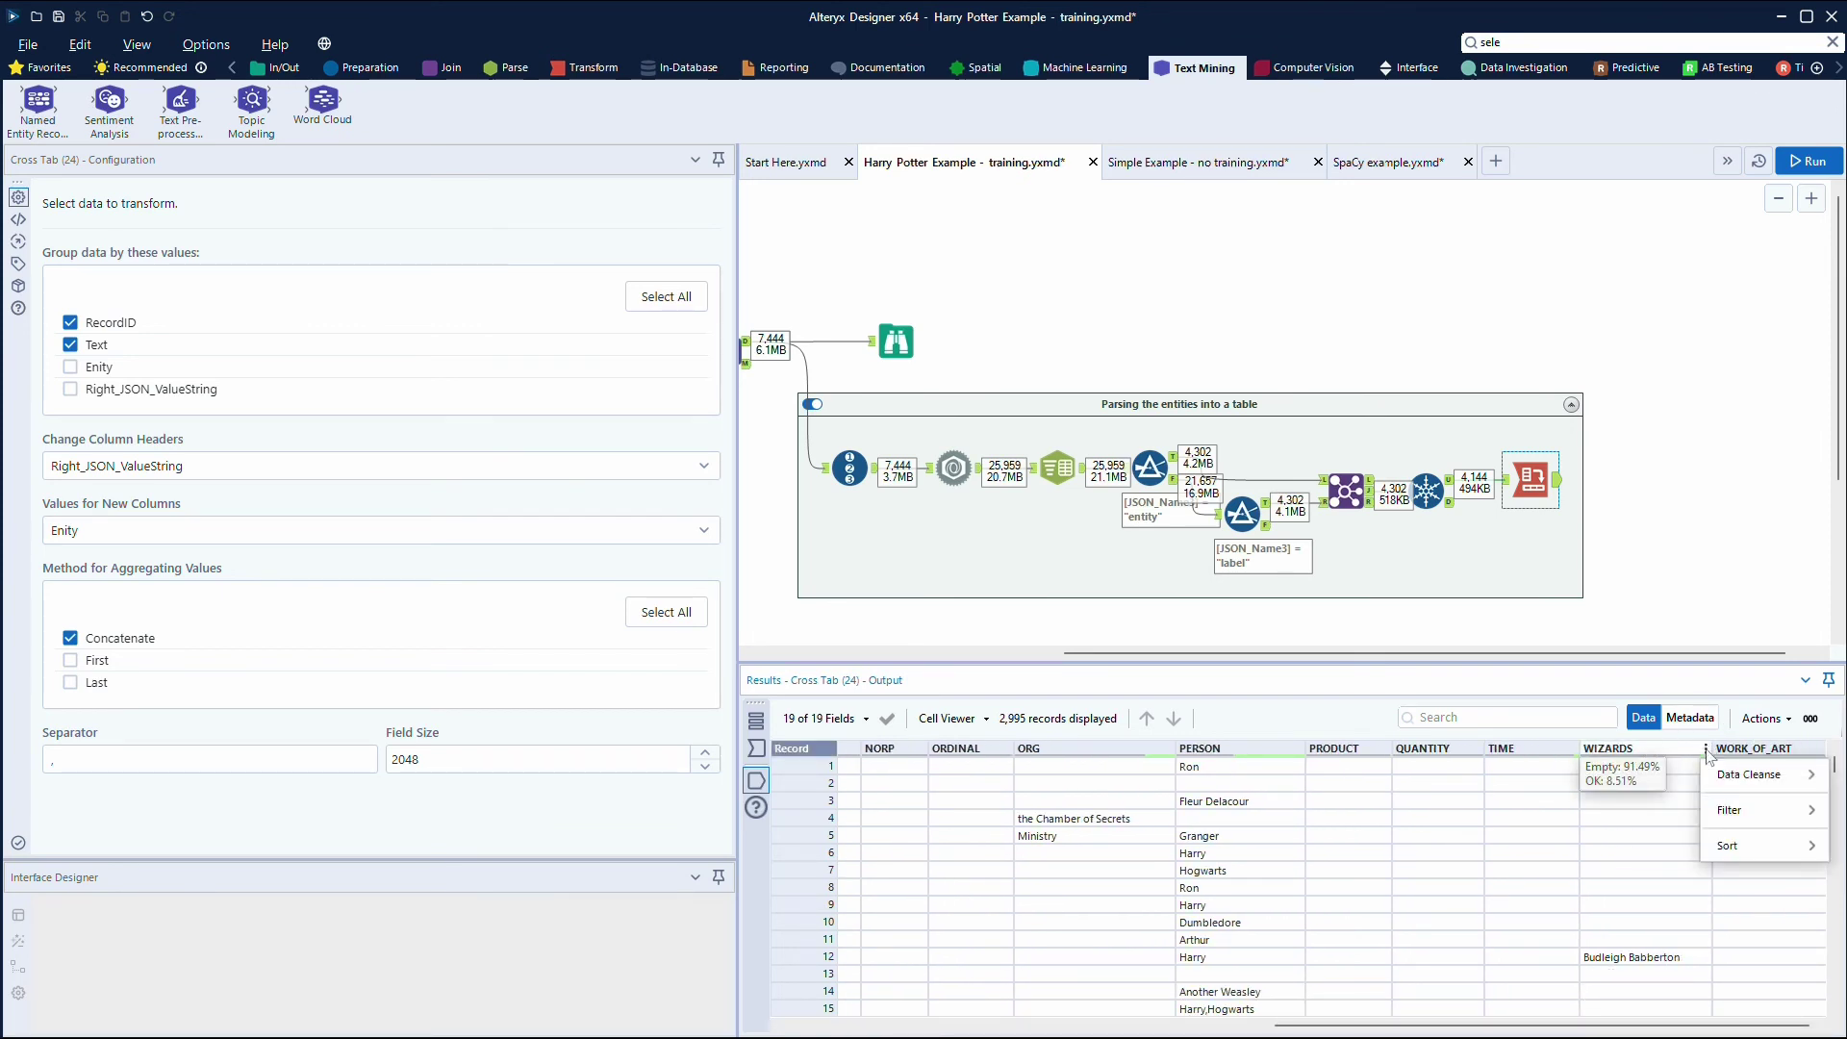
mouse_move(1723, 811)
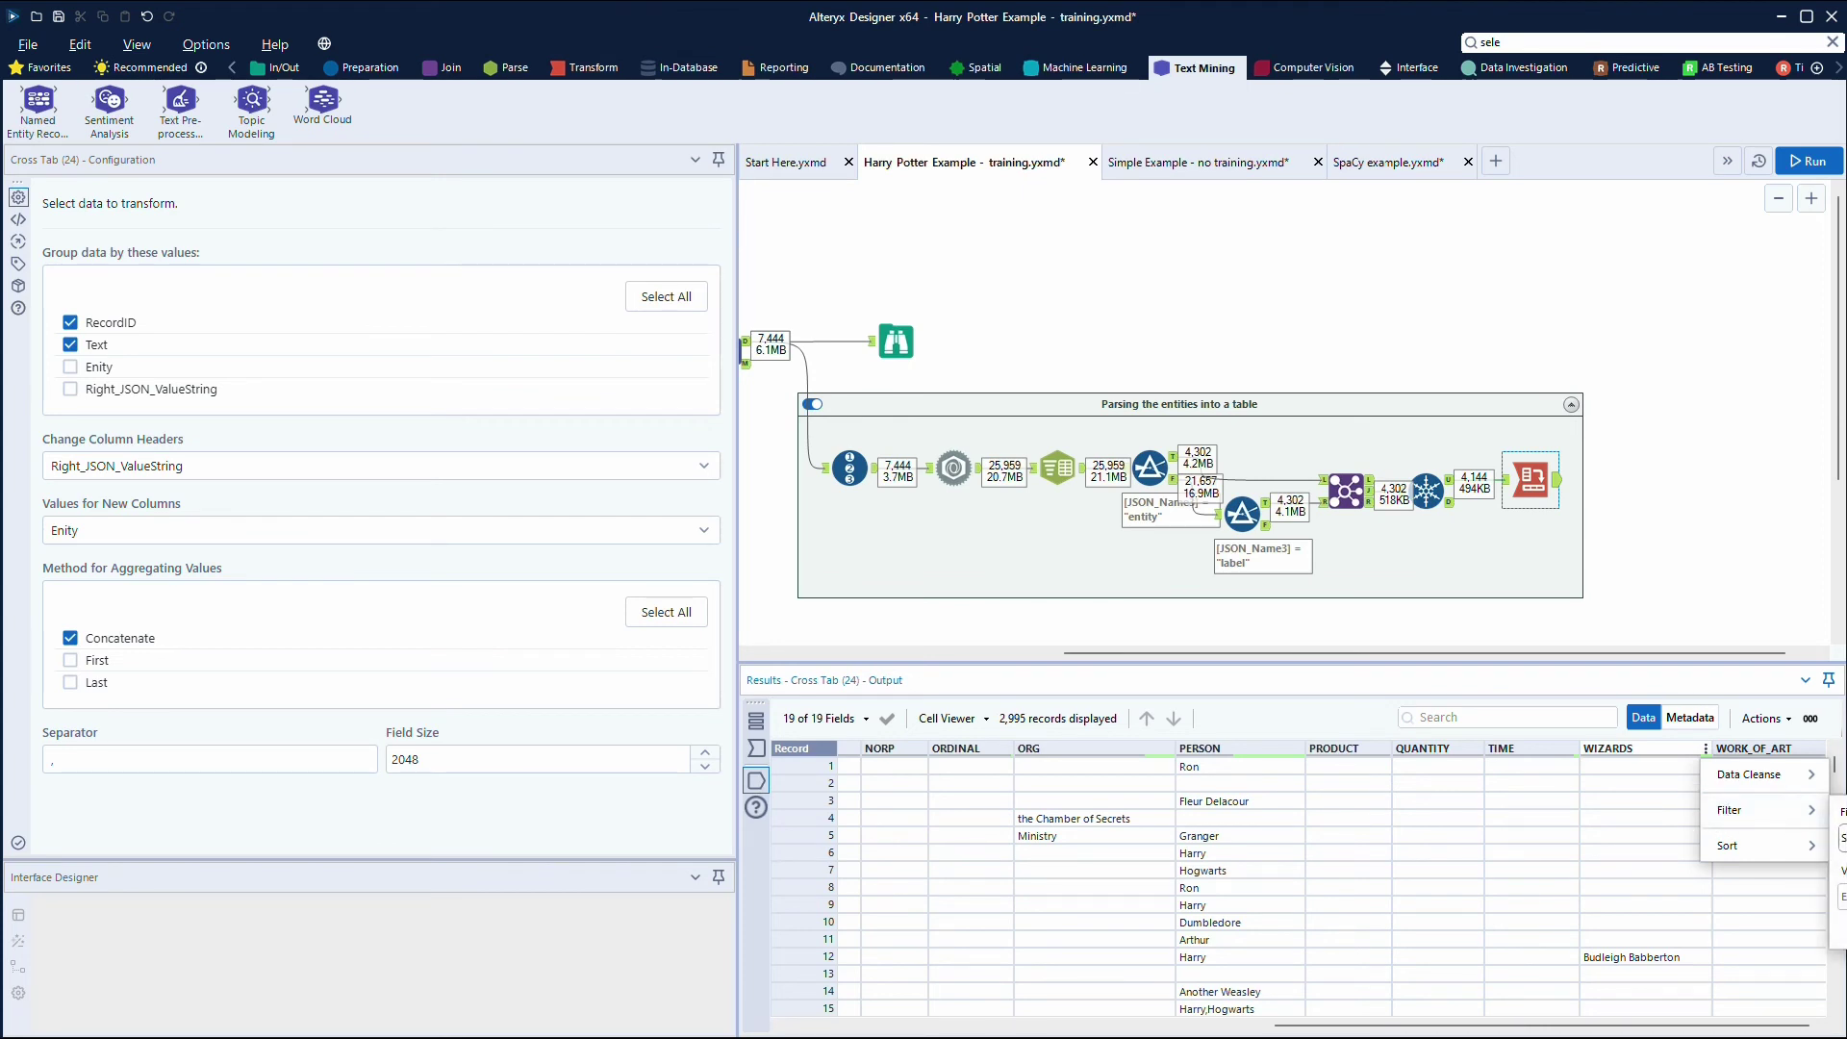
scroll(1843, 904, "down", 1)
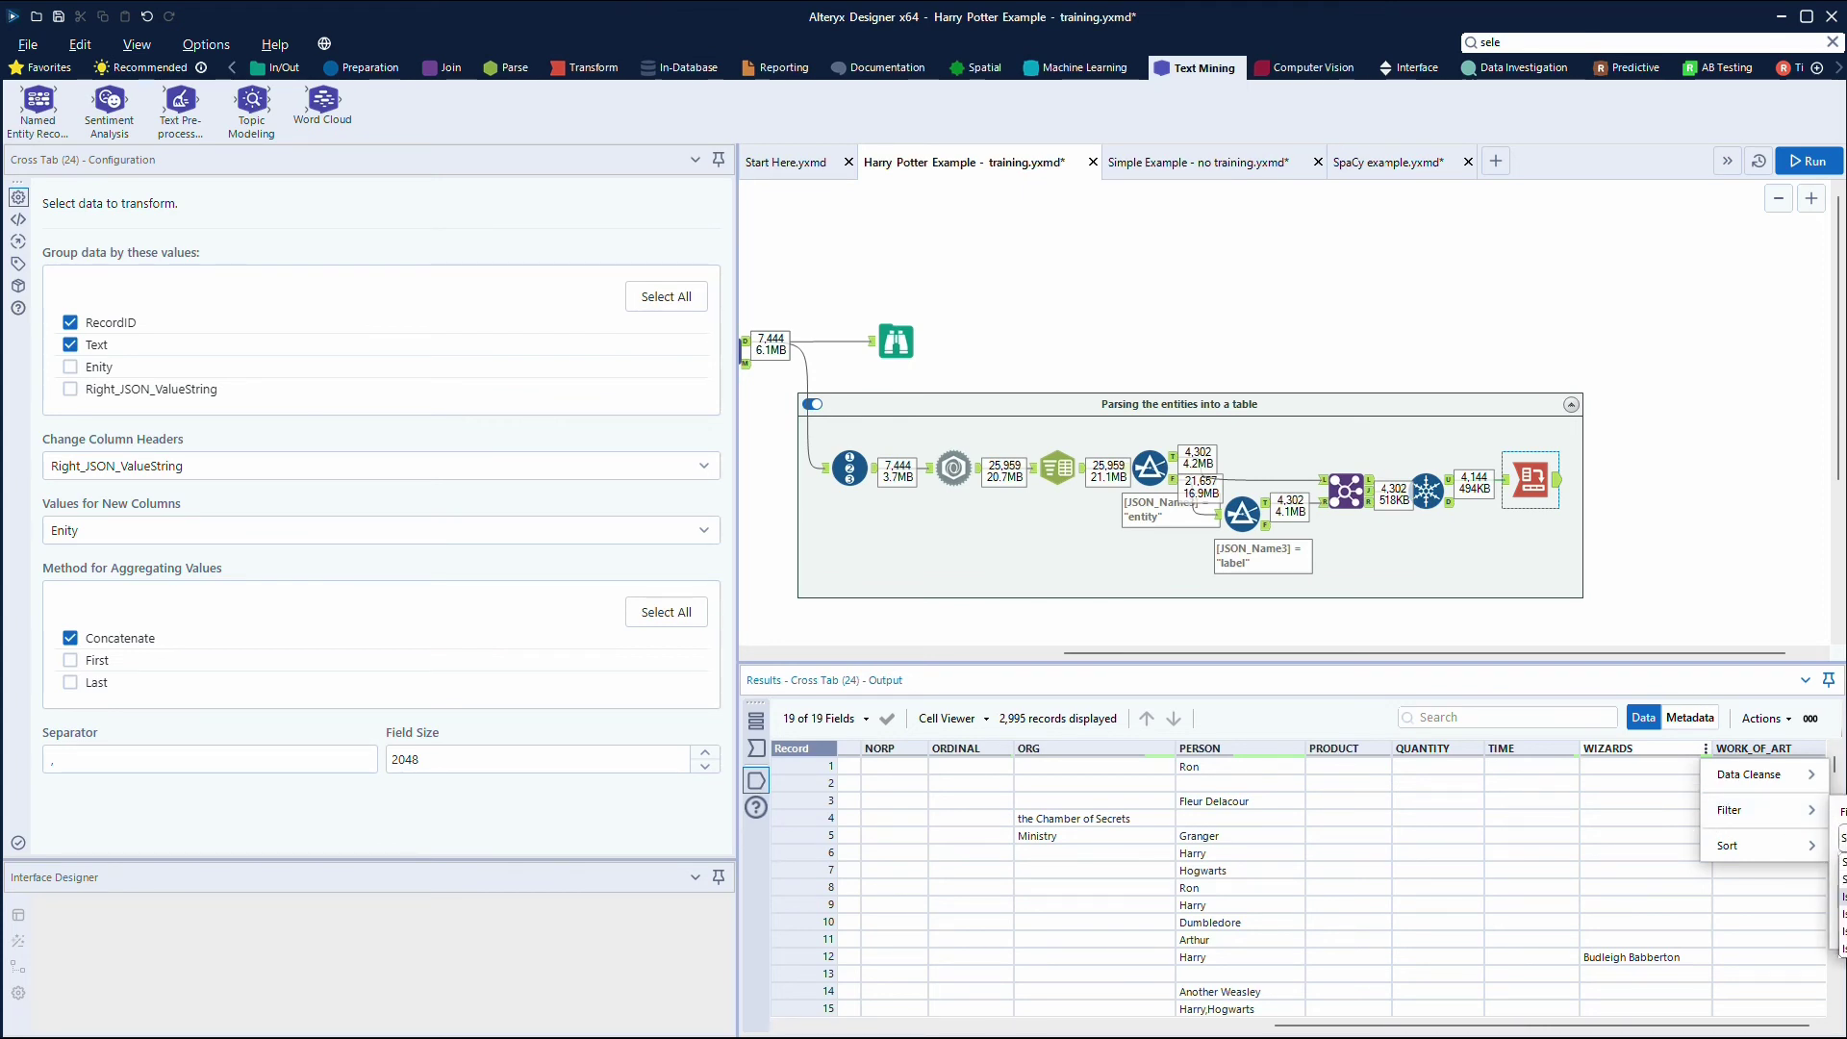
left_click(1842, 897)
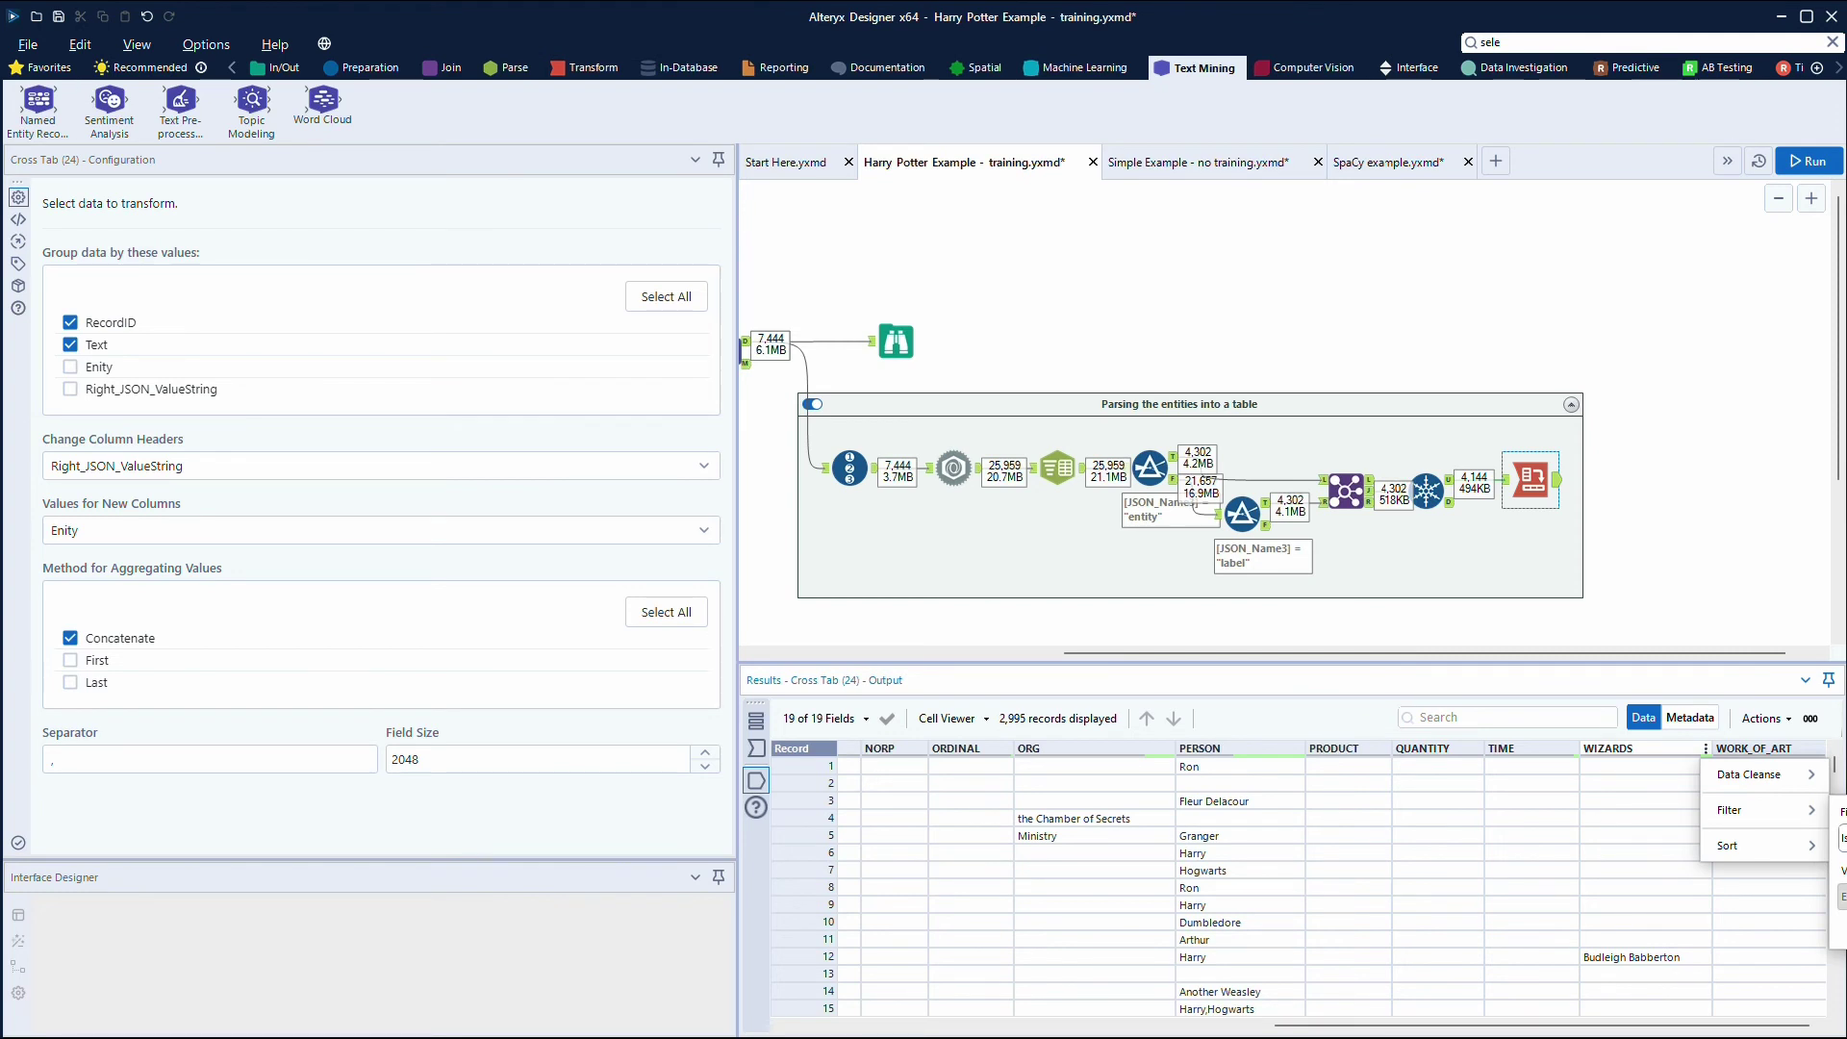
left_click(1843, 924)
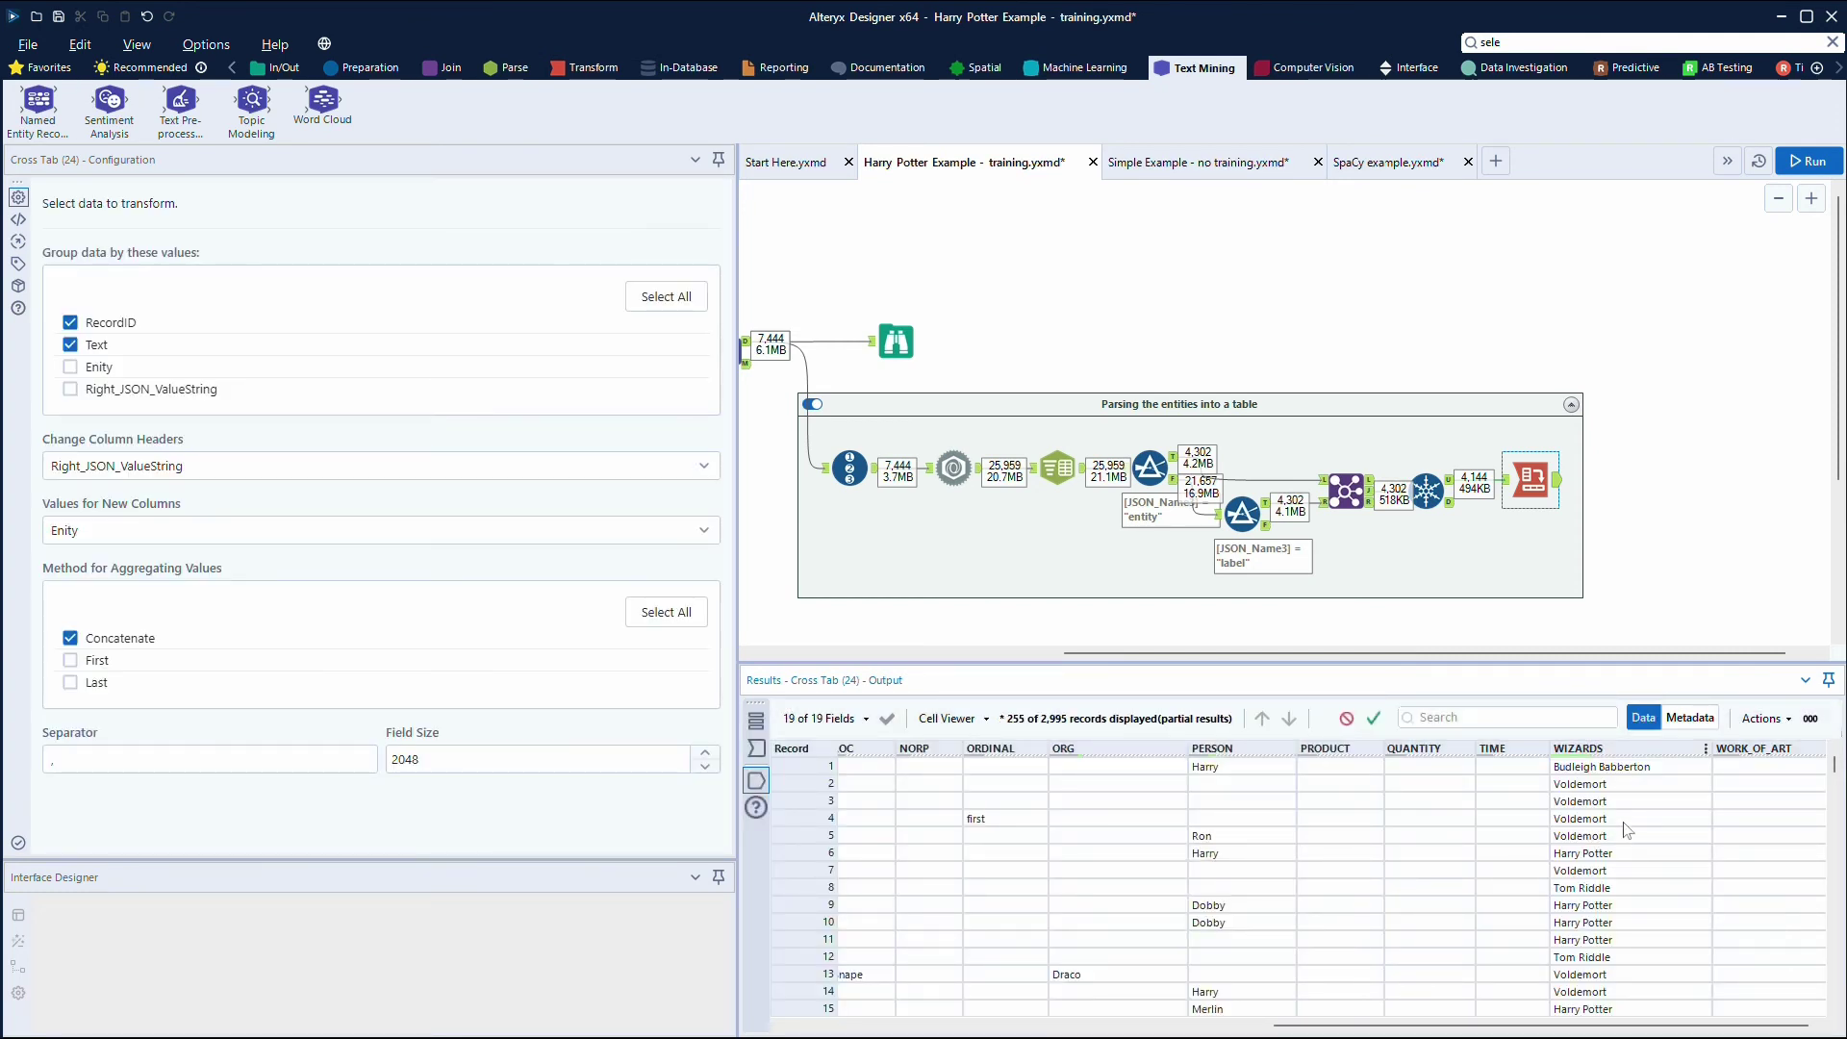
- Inspect WIZARDS values such as Harry Potter in record 11 and Albus Dumbledore in record 188
left_click(1582, 940)
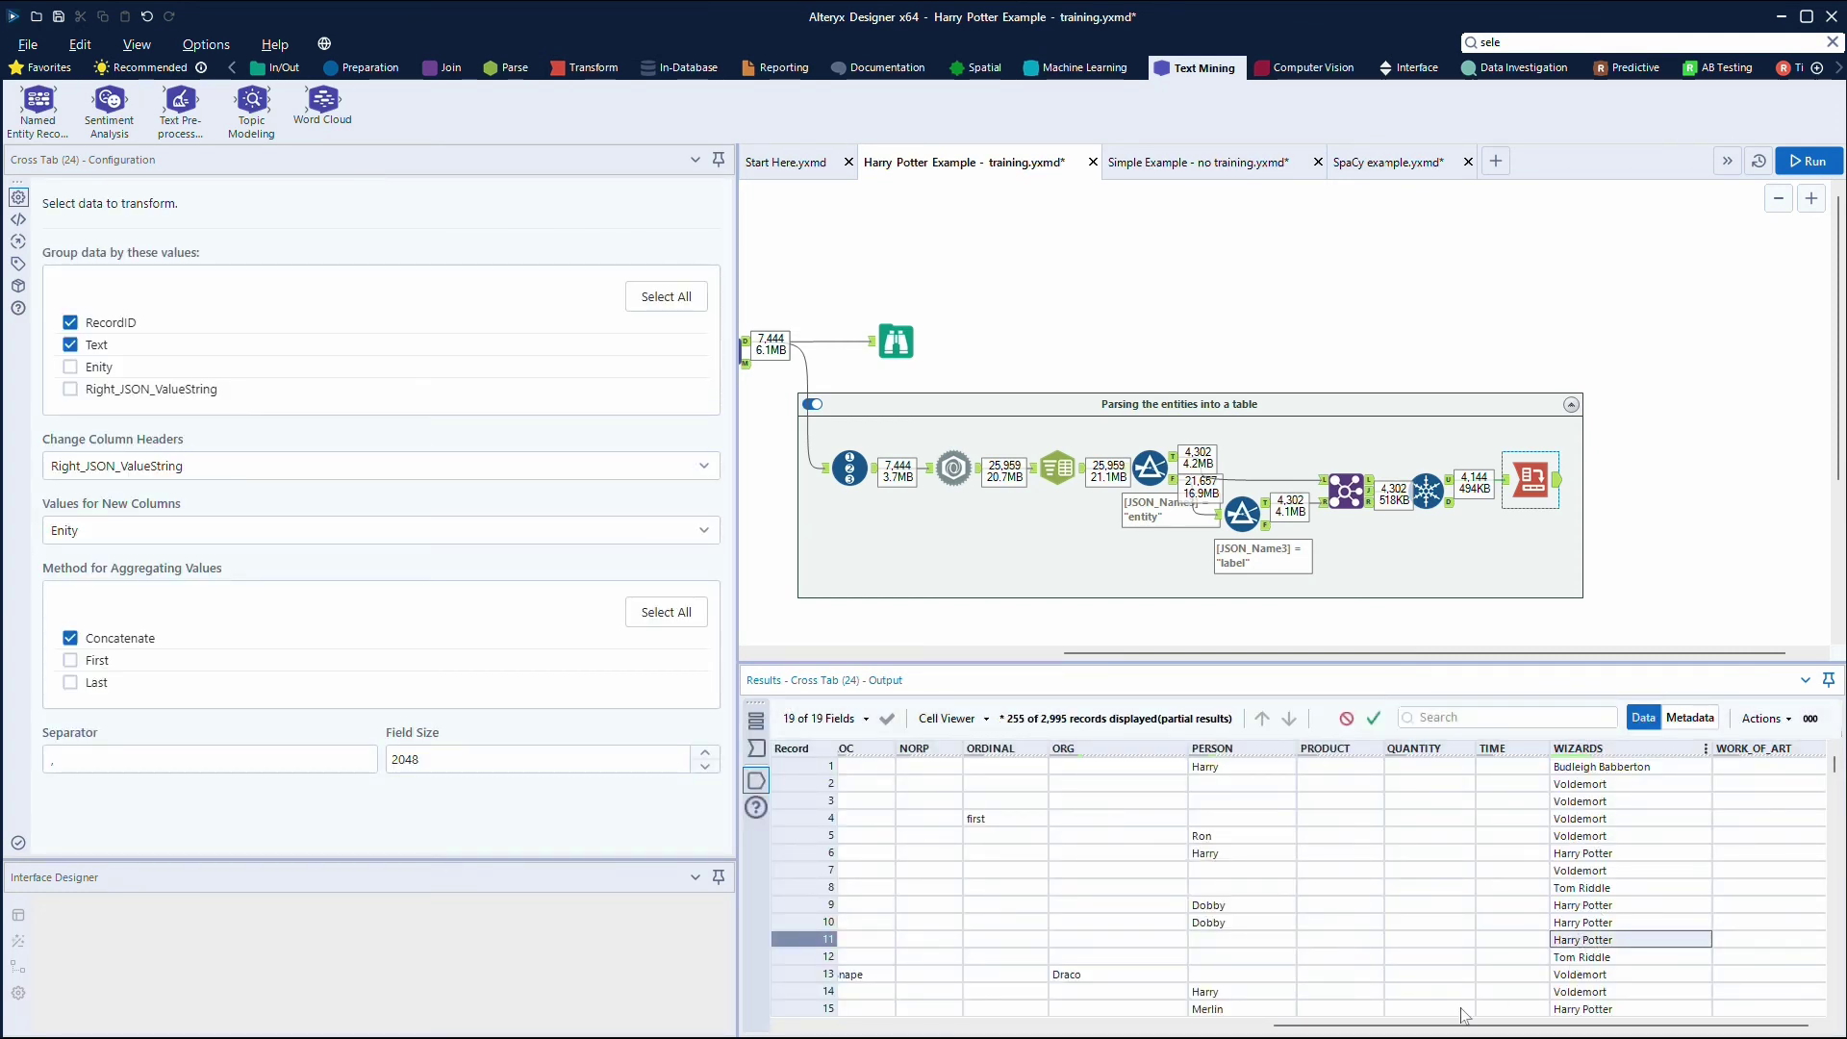
left_click_drag(1432, 1027, 911, 1003)
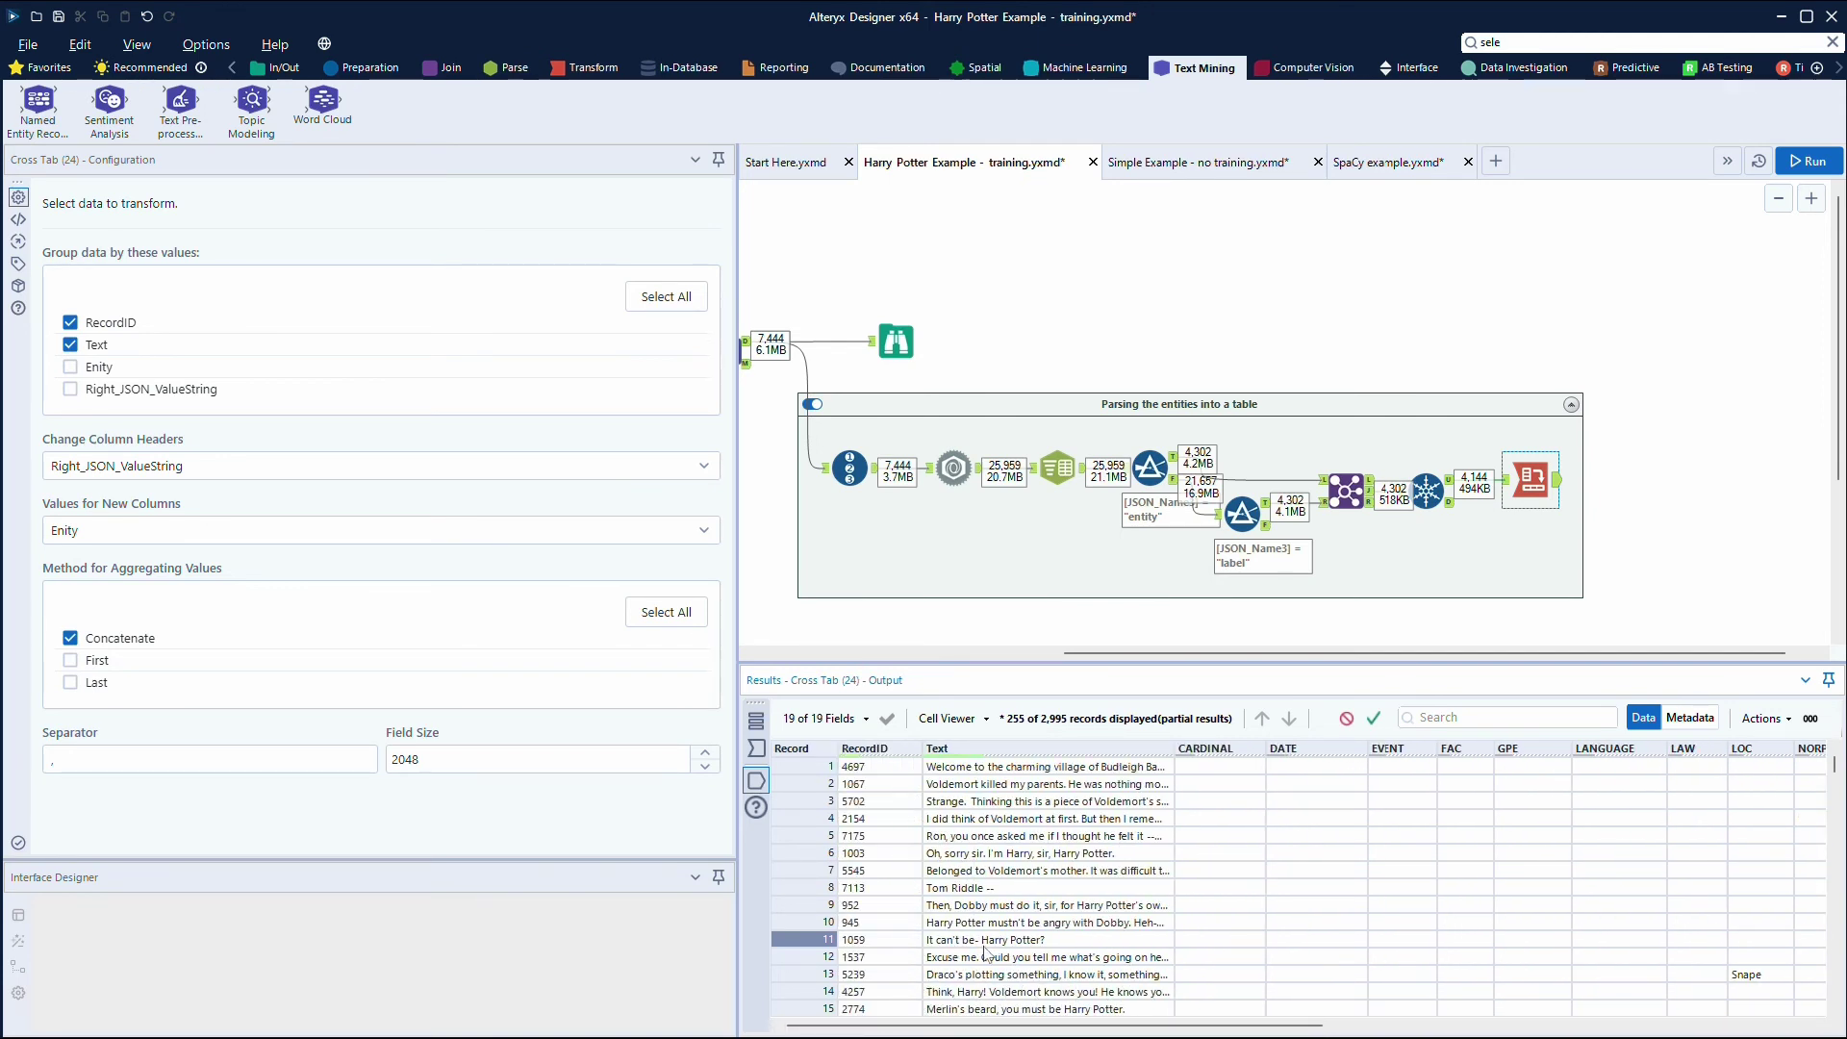
left_click_drag(971, 1025, 1509, 1001)
scroll(1586, 935, "down", 10)
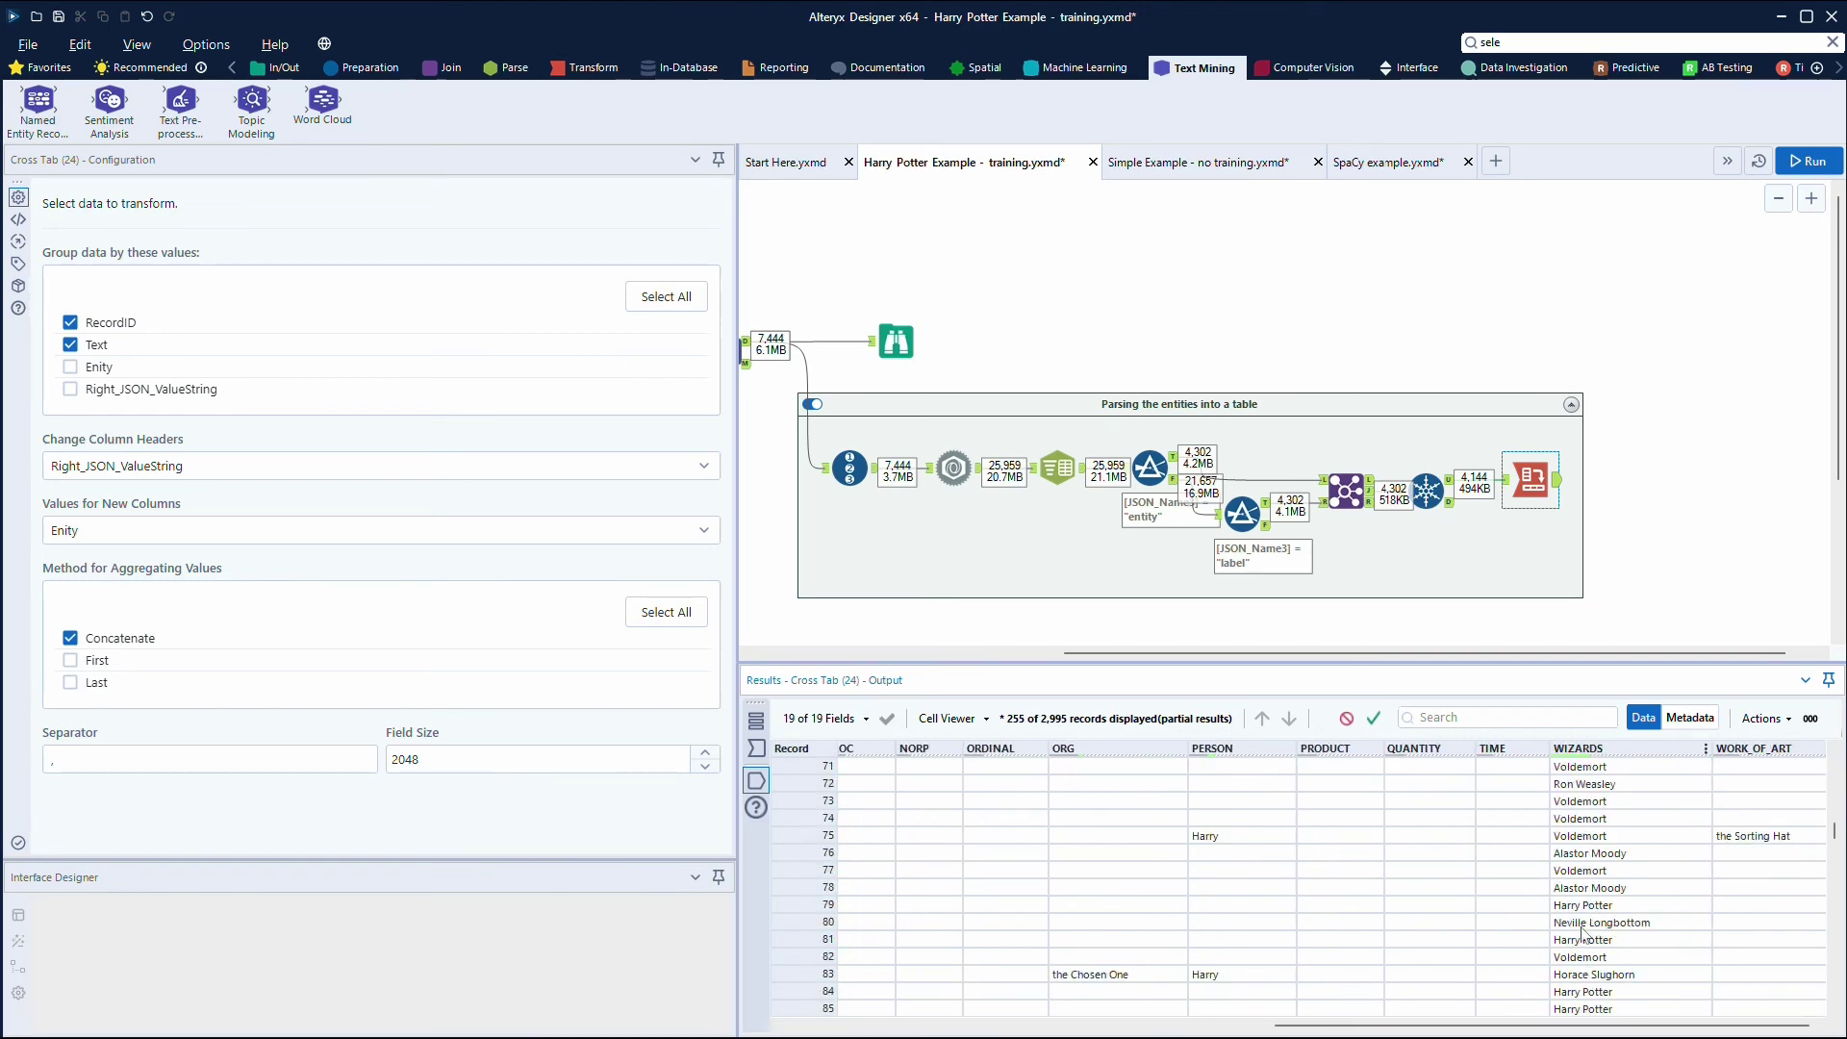
scroll(1585, 935, "down", 15)
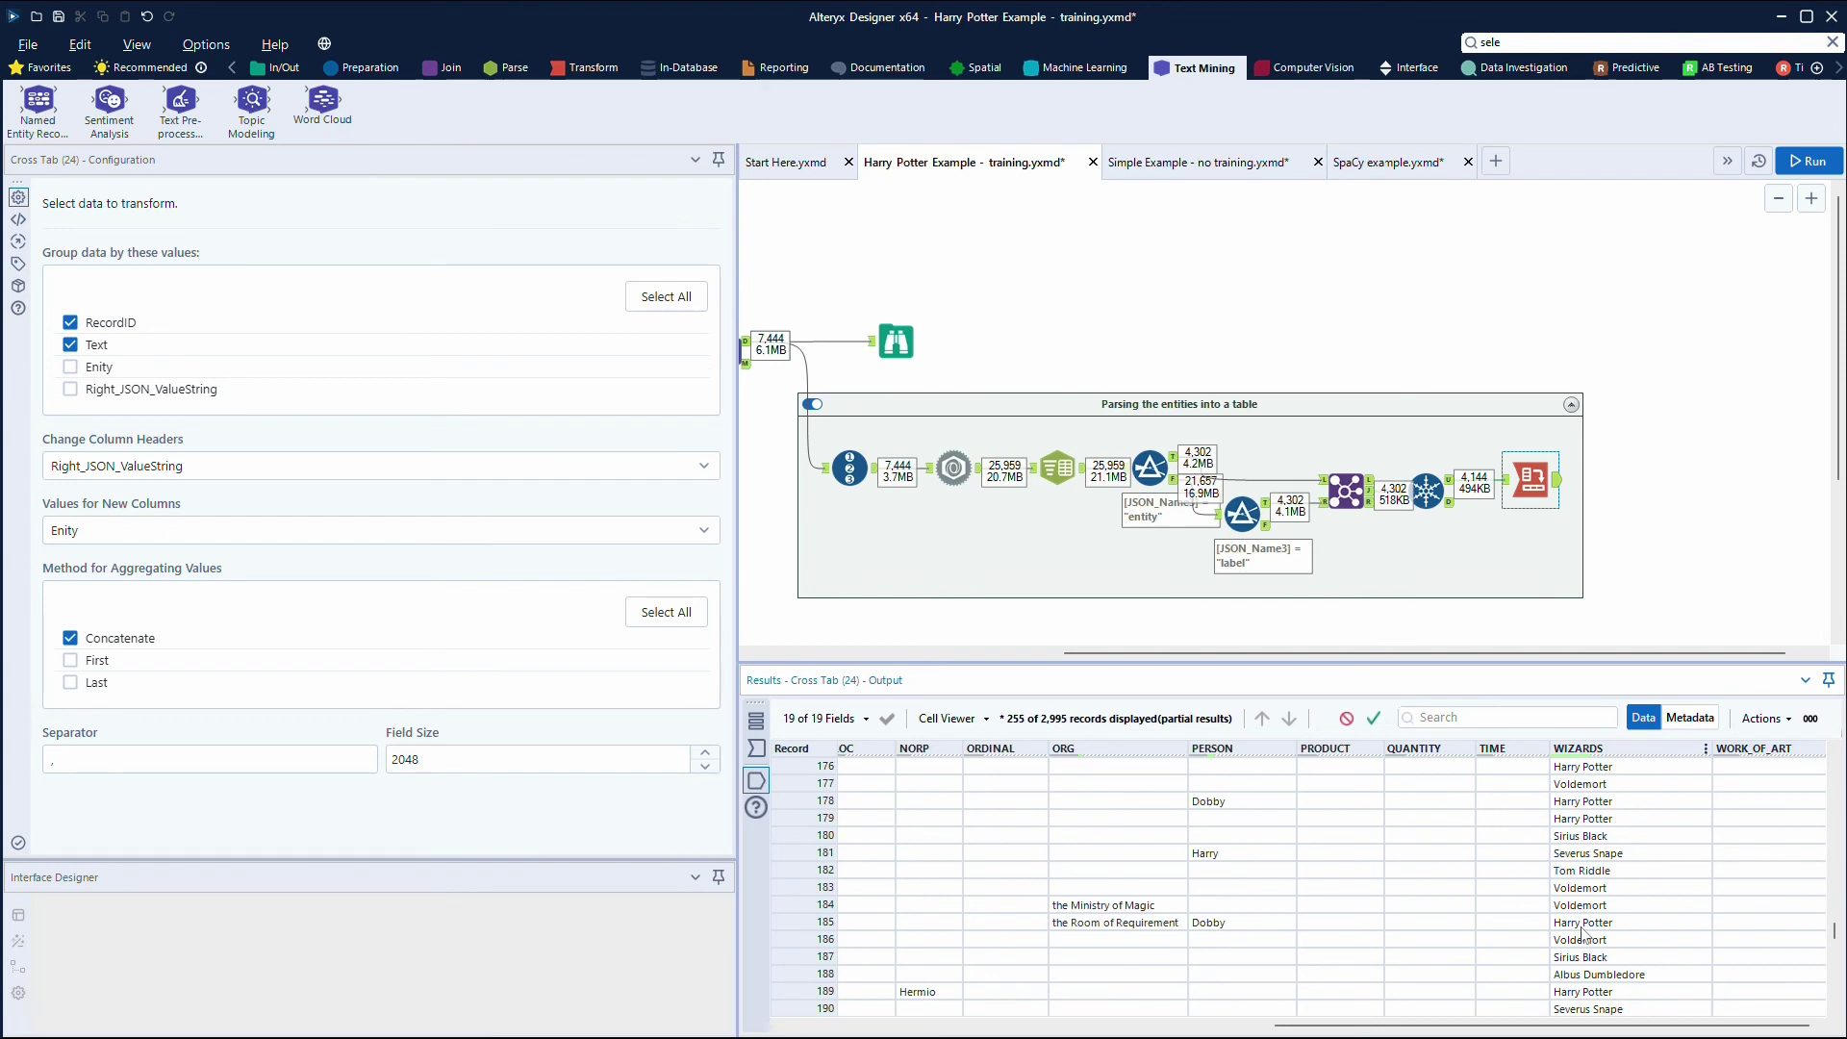
left_click(1581, 975)
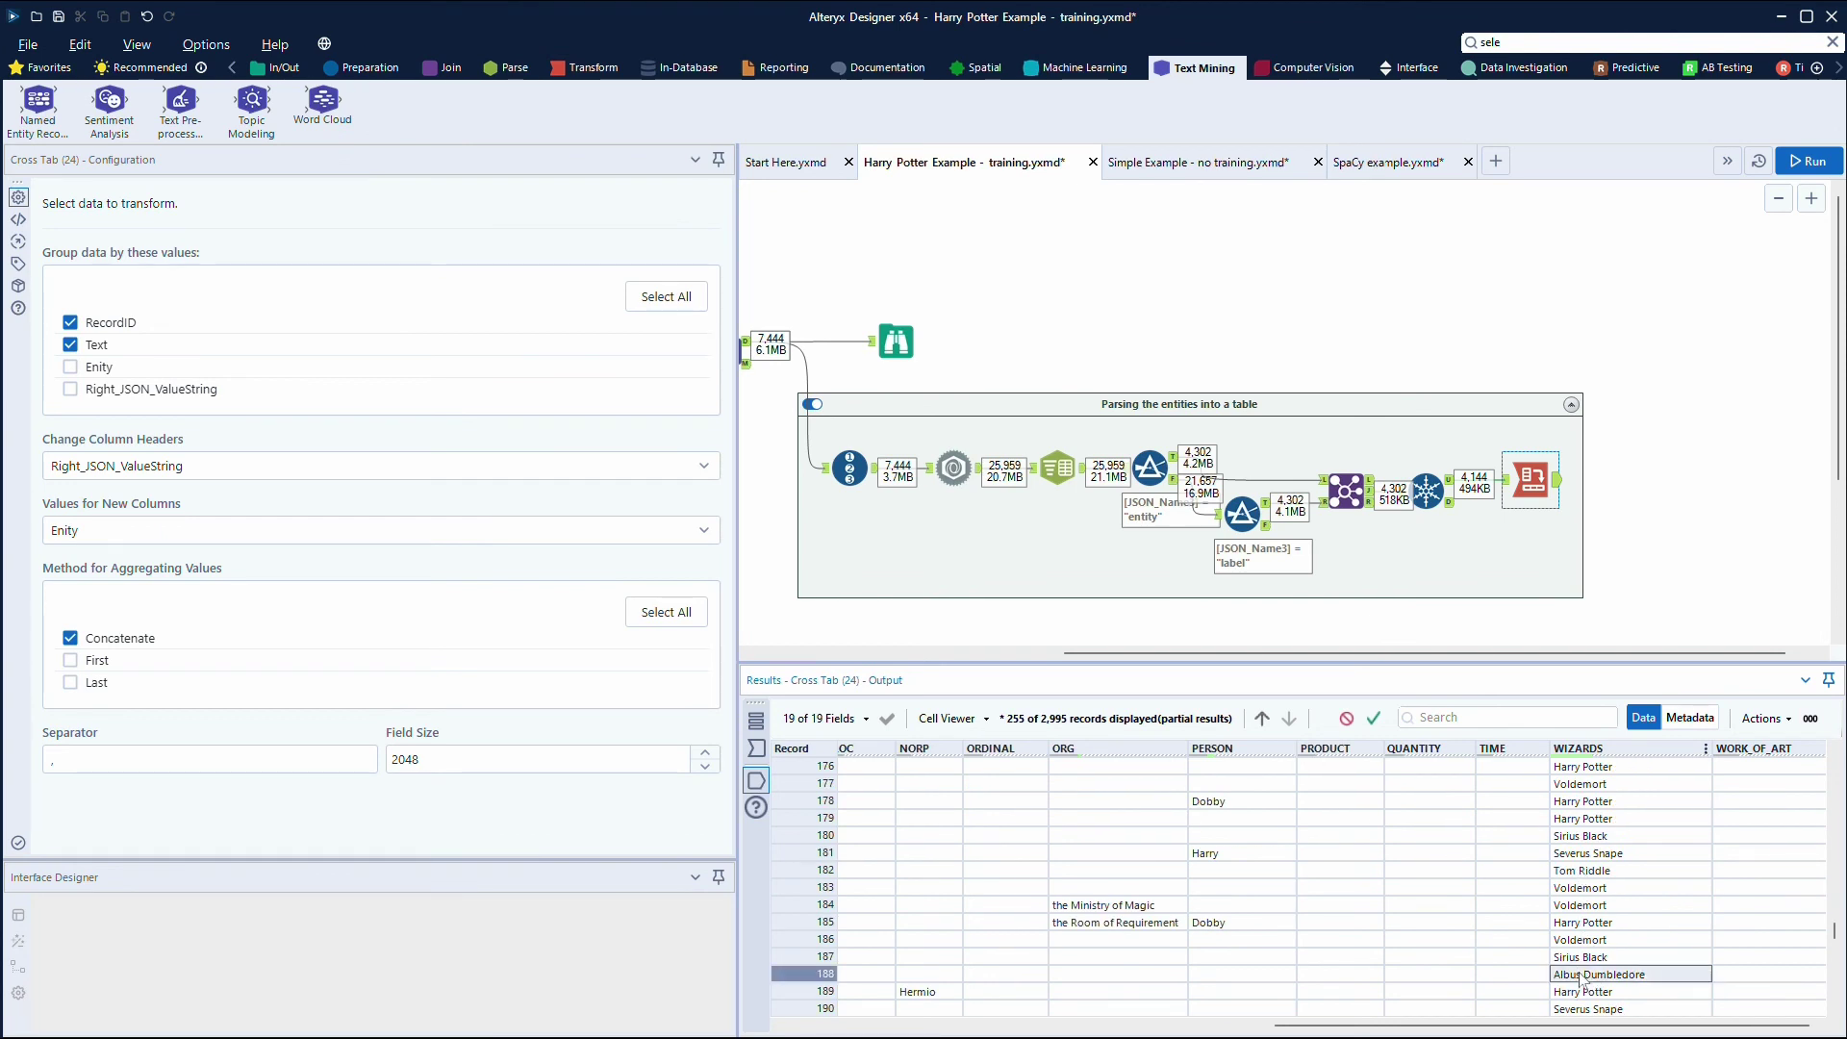
left_click_drag(1539, 1026, 962, 974)
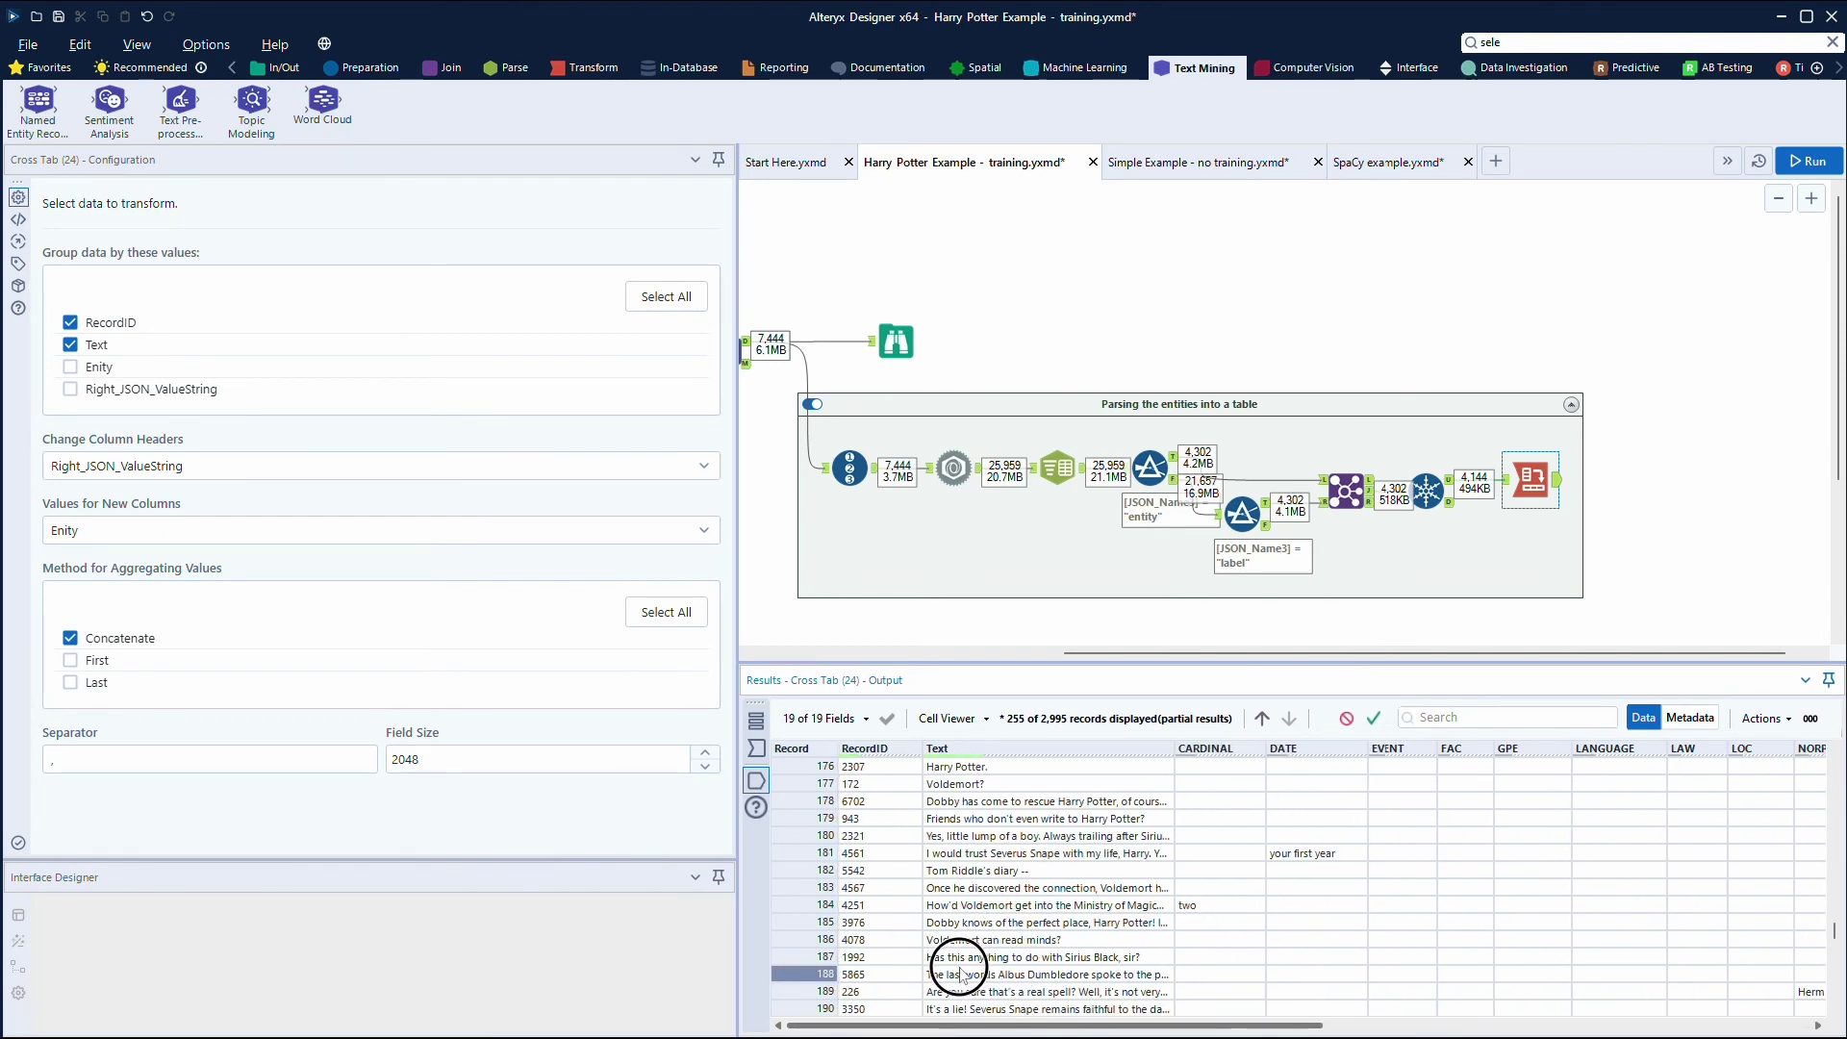